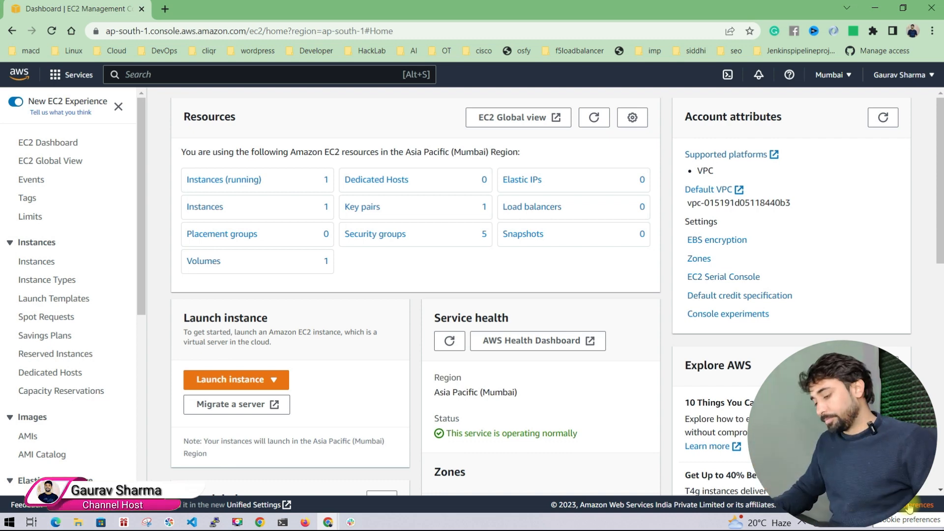
Open the running webserver instance's networking details and examine its attached network interfaces.
drag(140, 222, 140, 364)
click(208, 183)
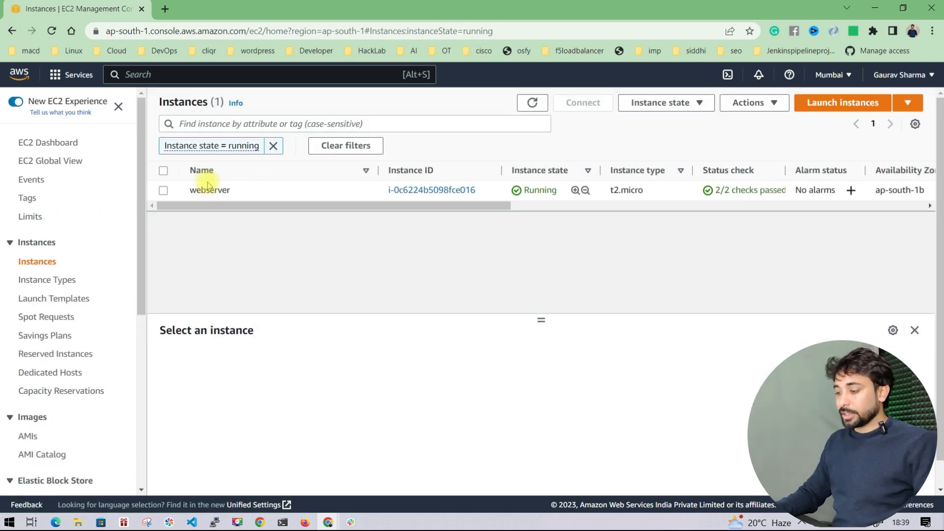
click(212, 187)
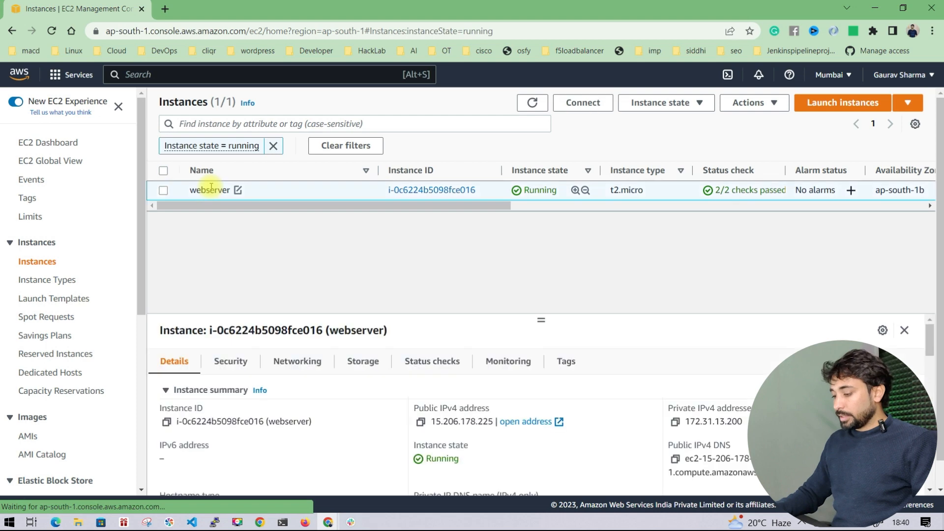
click(292, 364)
drag(545, 318, 533, 212)
scroll(295, 412, down, 10)
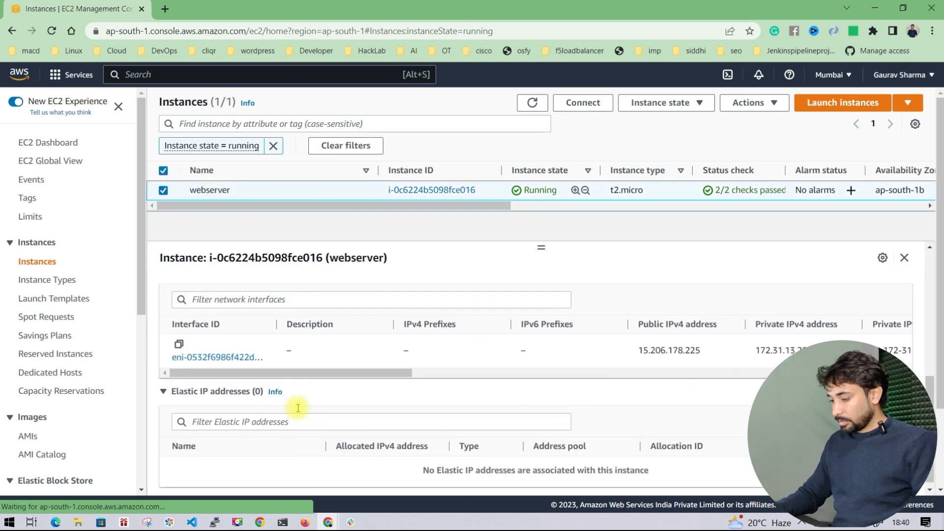
drag(172, 320, 215, 329)
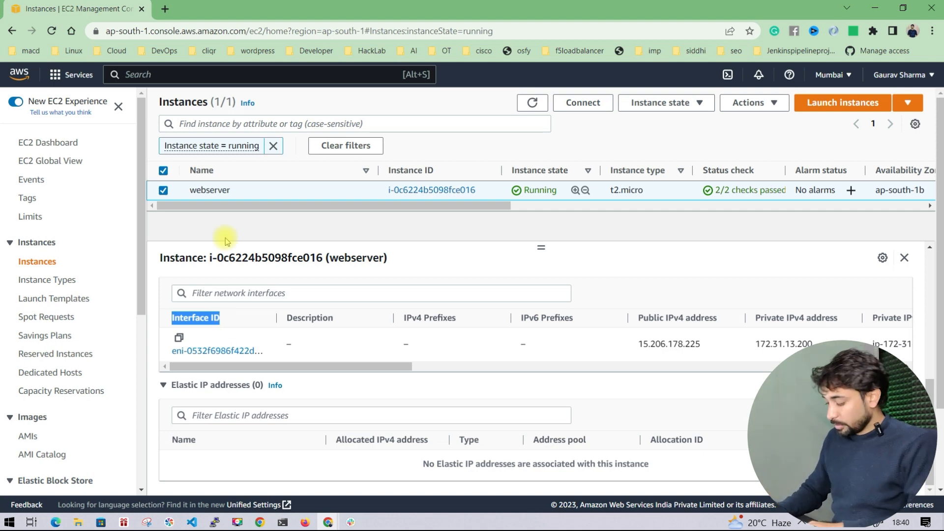
Search the web for network interface card images in a private window, enlarge one picture, and close the window.
key(ctrl+shift+n)
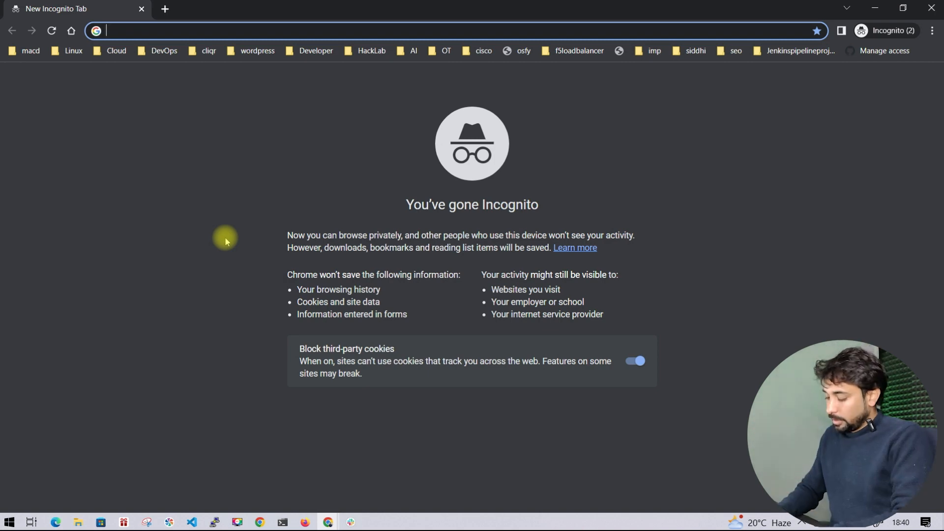
text(network )
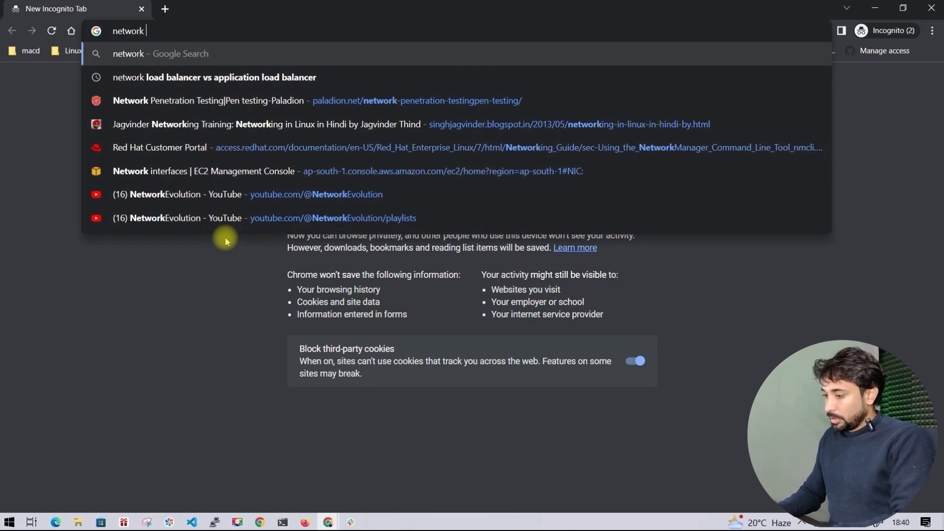
text(interface car)
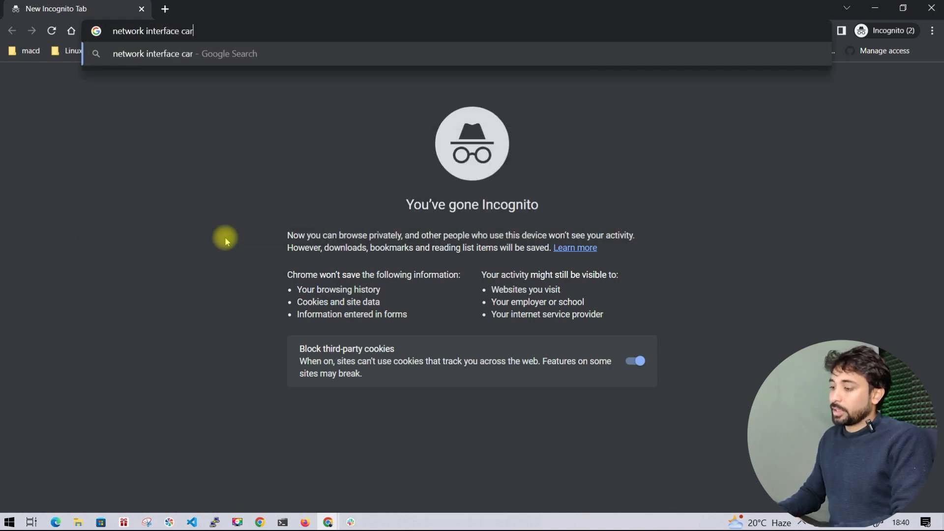
key(Return)
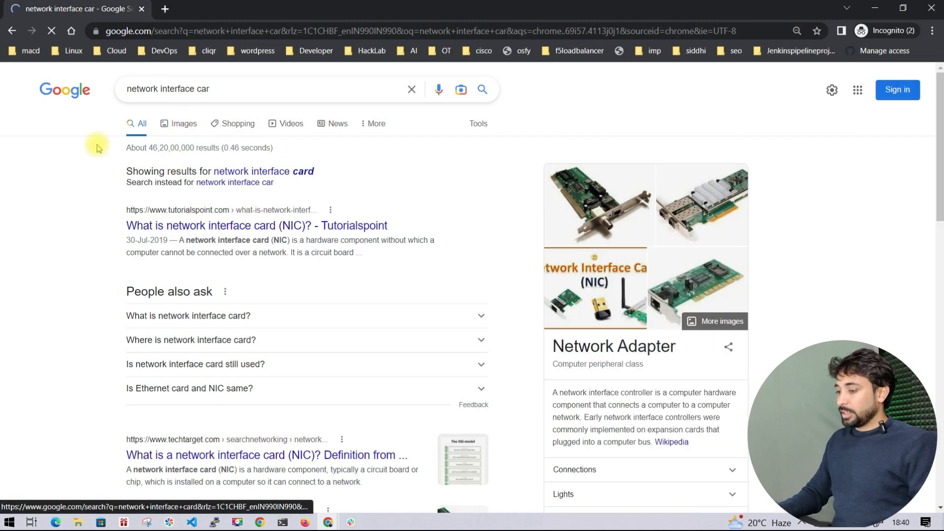
click(174, 127)
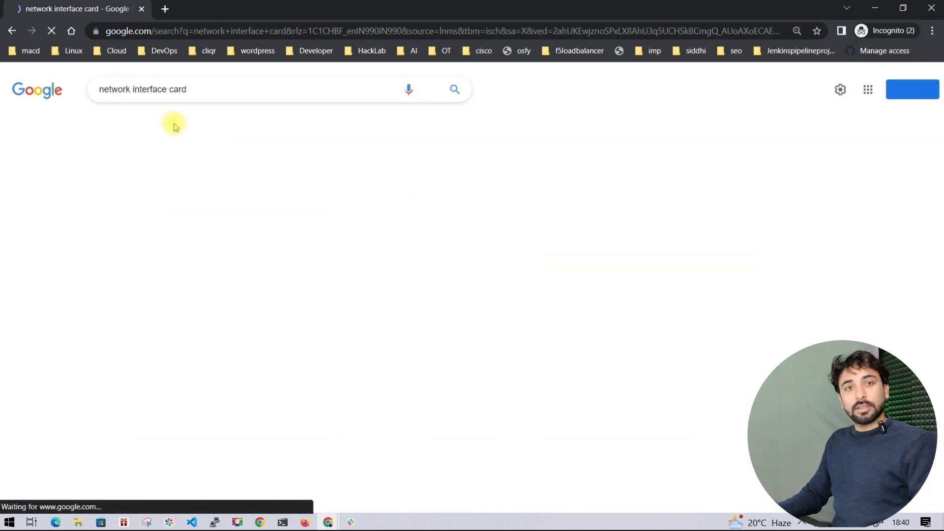
scroll(413, 337, down, 2)
click(352, 386)
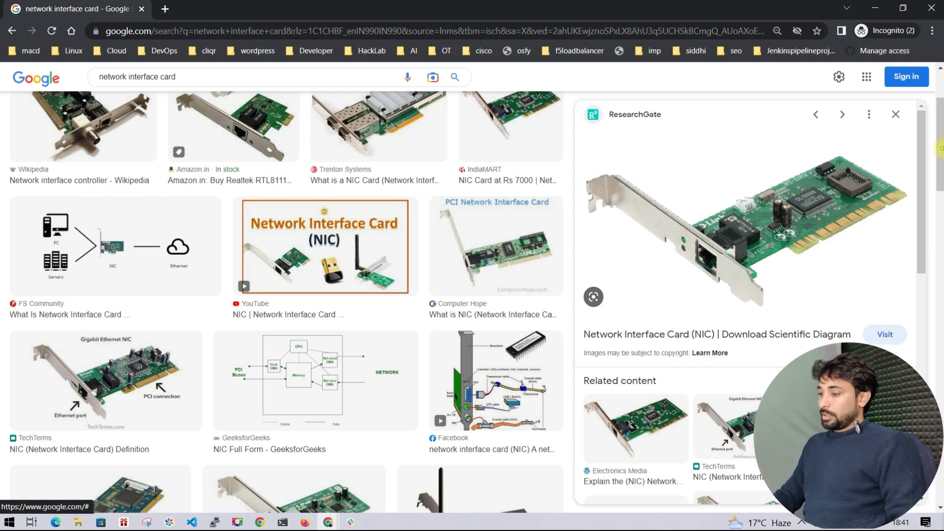
click(141, 9)
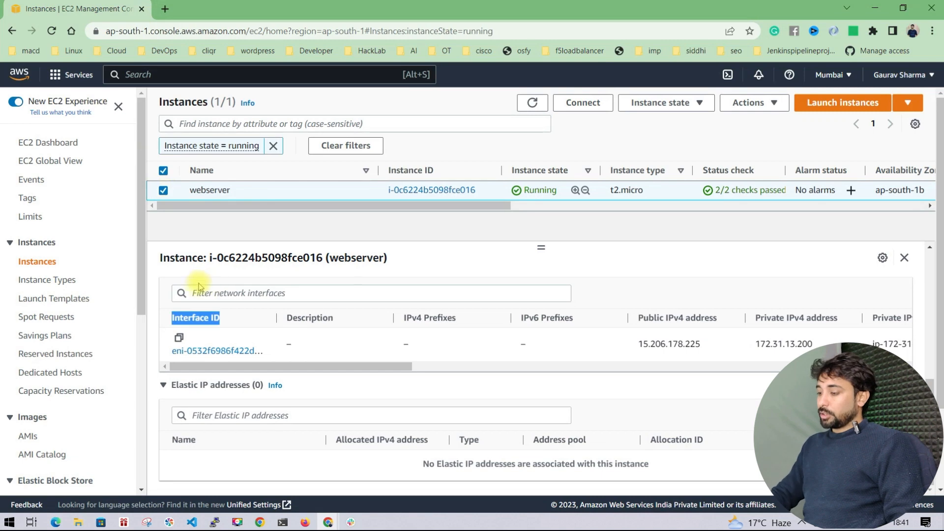
Start a new network interface with the description firstnic in subnet-0be3c7ae018deef15 in the ap-south-1b zone.
scroll(123, 320, down, 6)
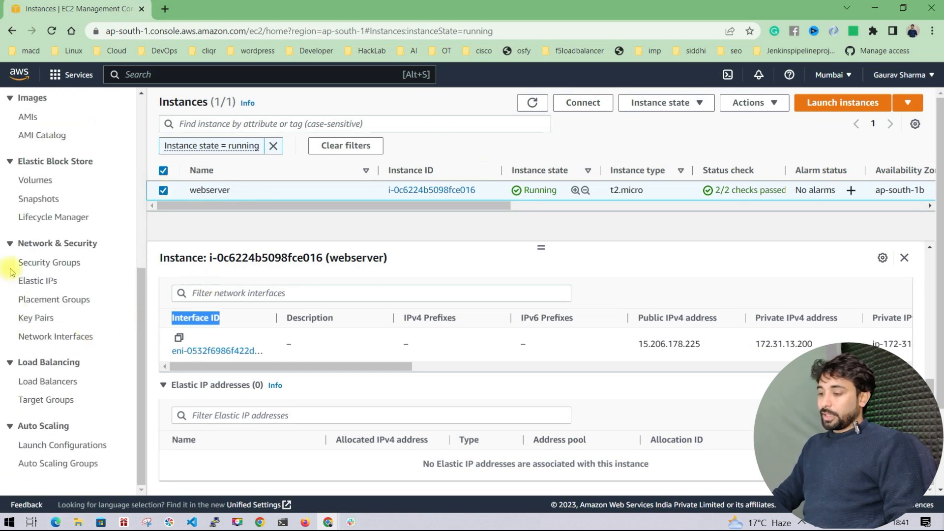
drag(18, 242, 81, 264)
click(37, 340)
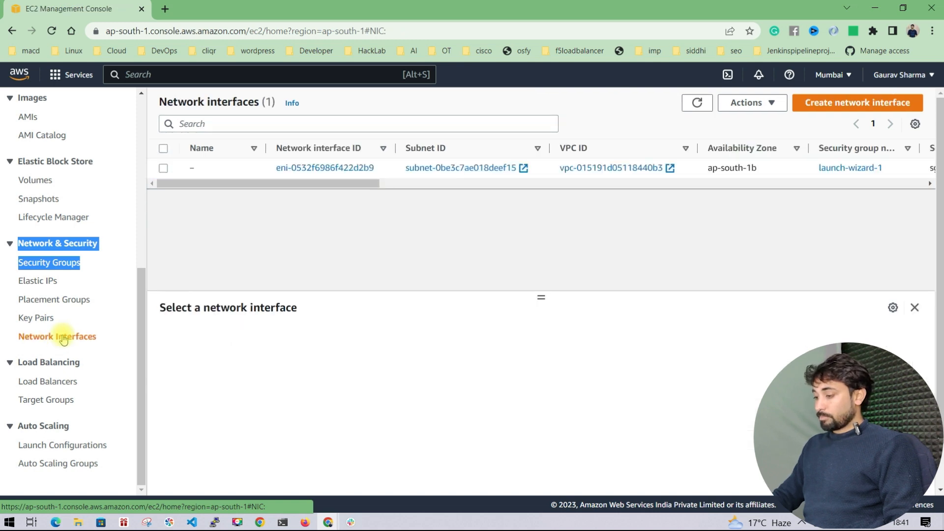
click(831, 104)
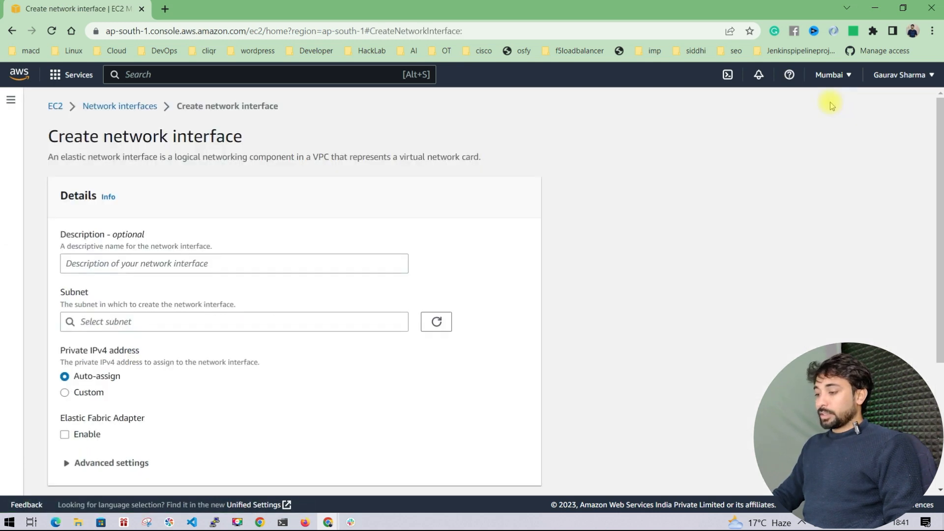
click(109, 264)
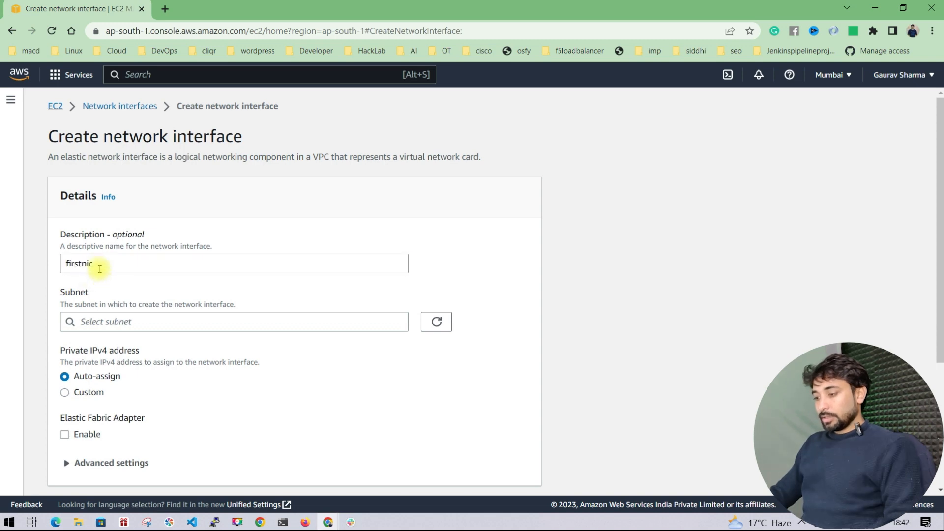
click(100, 269)
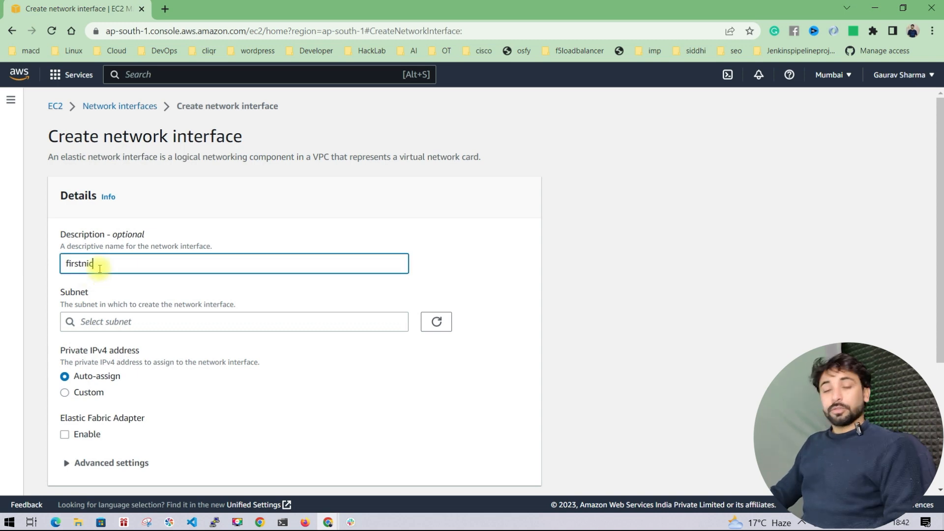
click(139, 322)
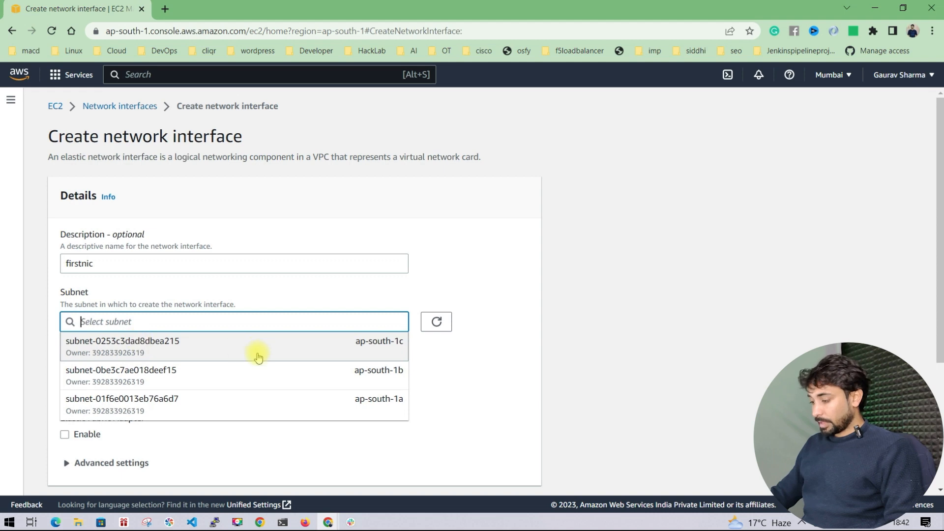
click(231, 375)
Assign the web-ssh security group and create the network interface.
scroll(186, 305, down, 5)
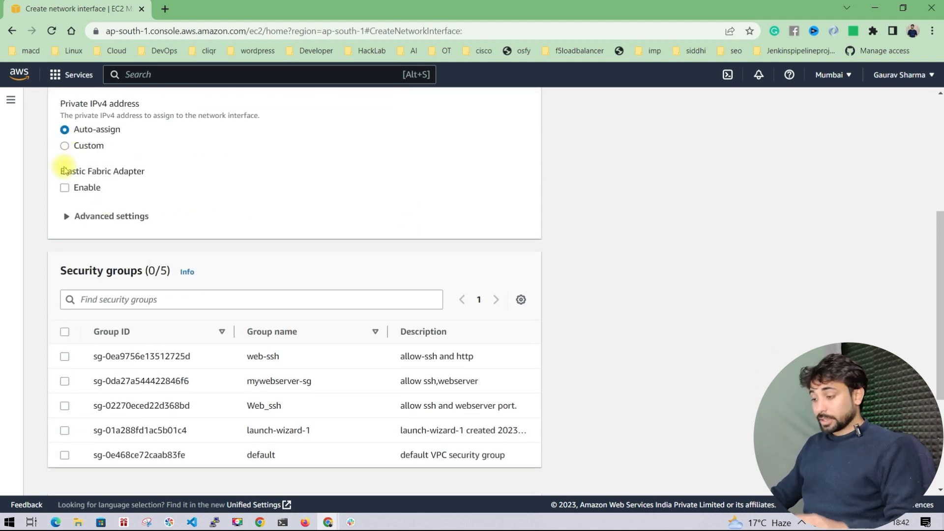
scroll(64, 170, down, 4)
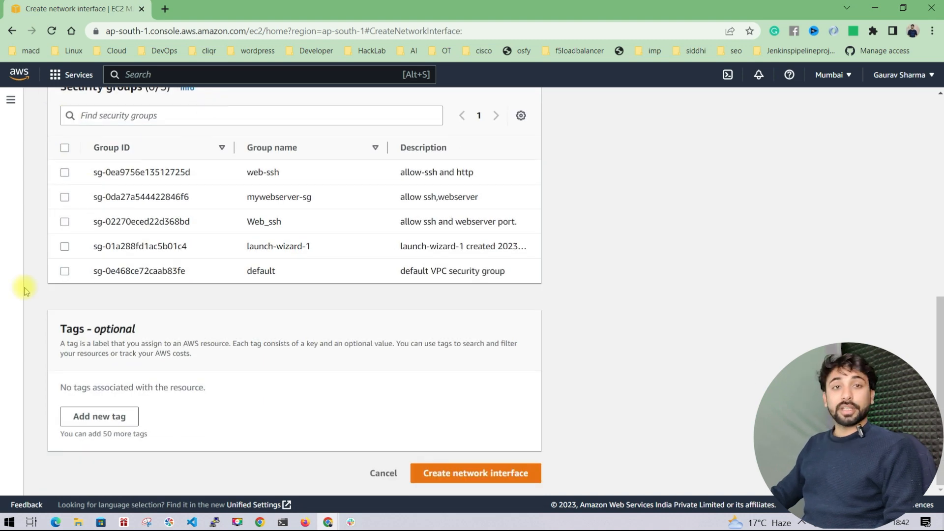
click(64, 172)
click(452, 475)
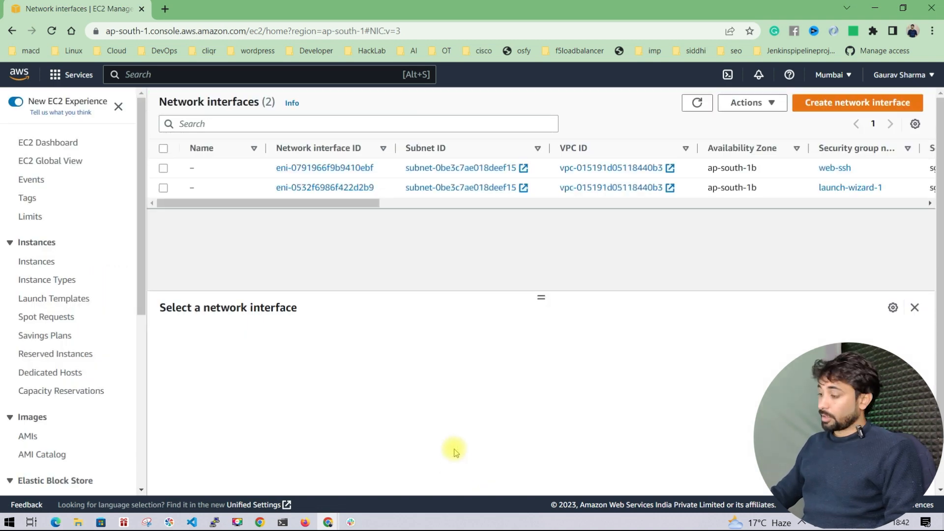
Attach the firstnic network interface to the webserver instance i-0c6224b5098fce016.
mouse_move(249, 203)
mouse_down()
mouse_move(487, 216)
mouse_move(523, 211)
mouse_move(605, 167)
mouse_move(342, 215)
mouse_move(246, 207)
mouse_up()
click(231, 171)
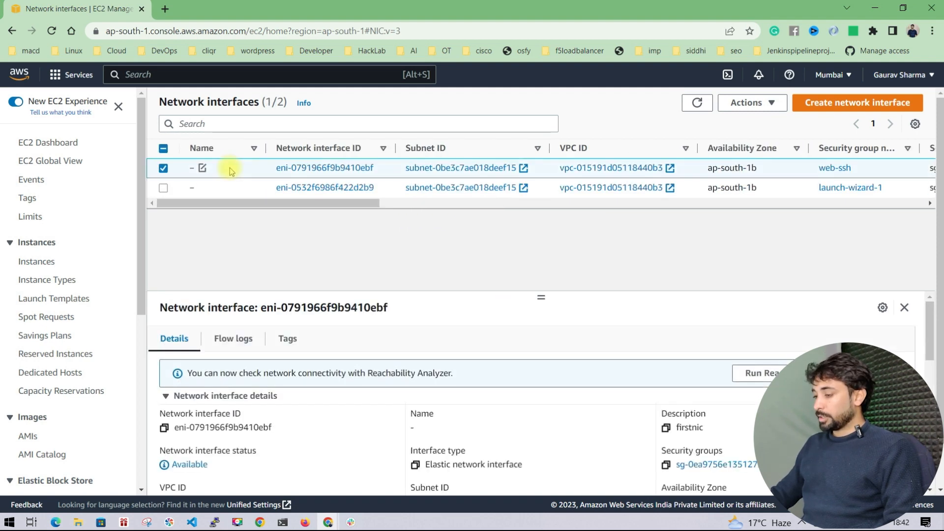
click(748, 103)
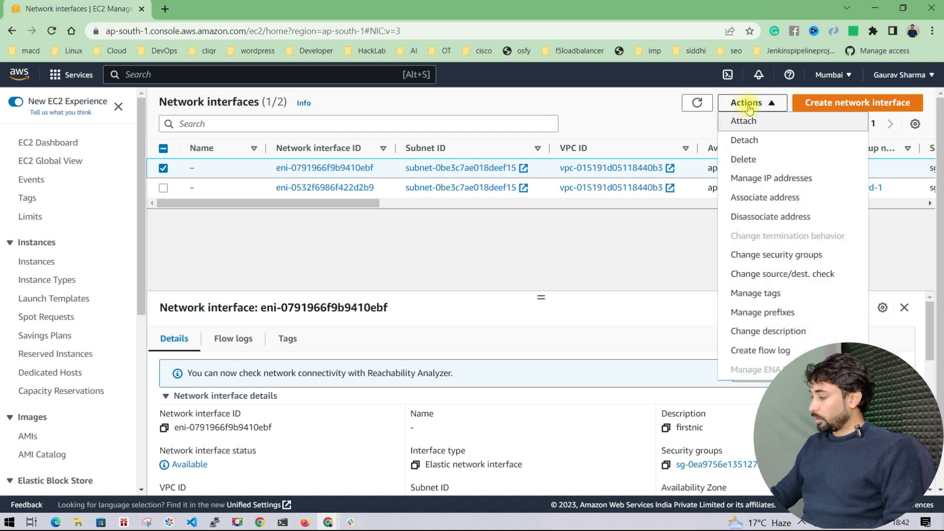
click(741, 123)
click(426, 266)
click(418, 299)
click(693, 430)
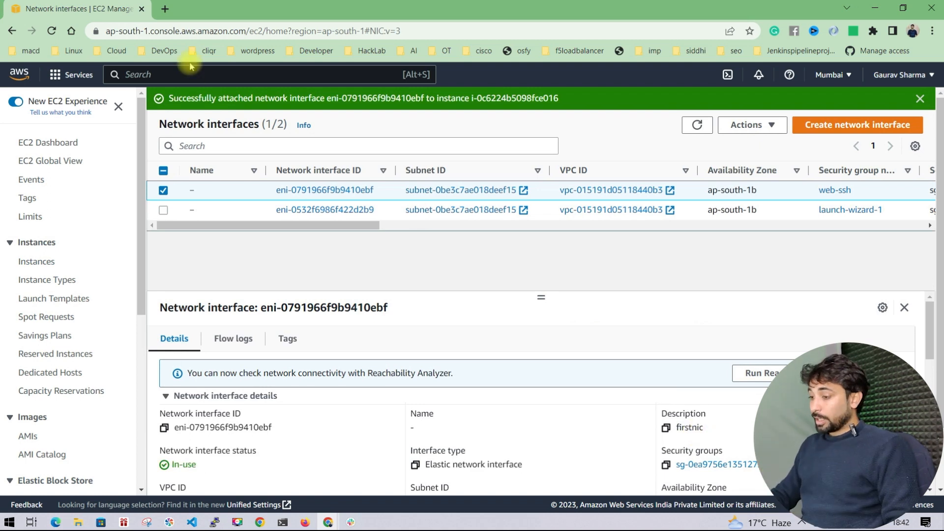
Return to the running instances and connect to webserver with EC2 Instance Connect.
click(48, 144)
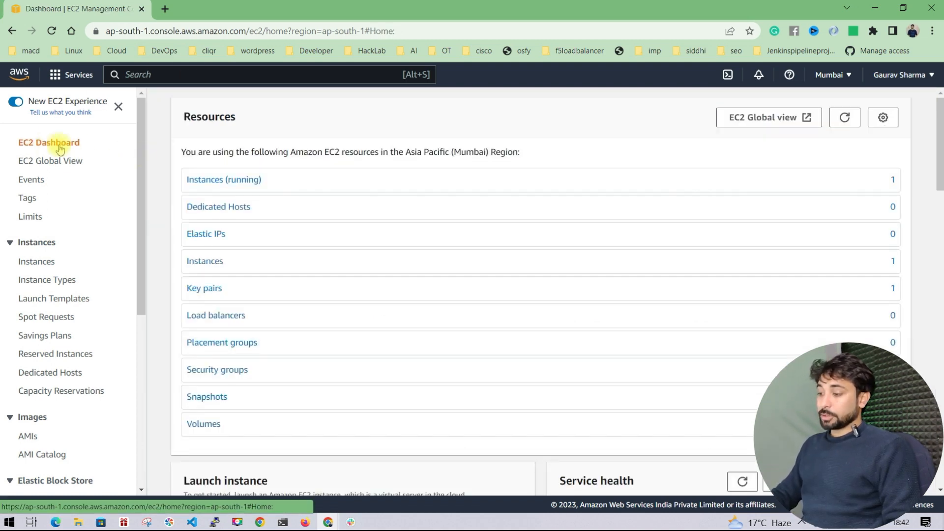
click(204, 178)
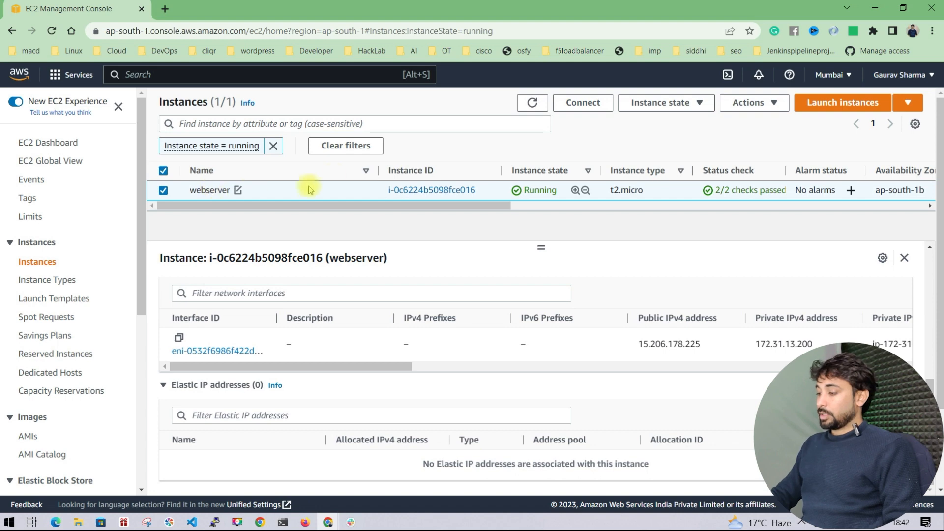
click(590, 102)
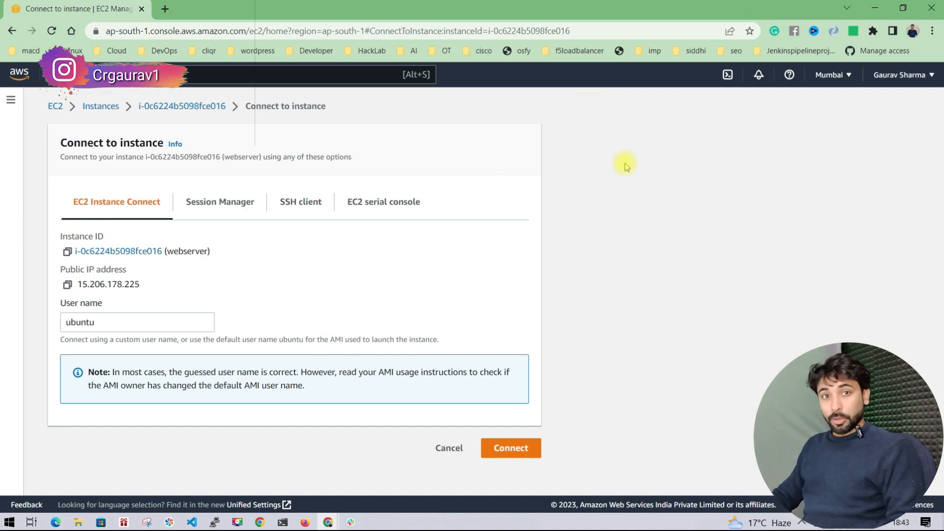
click(511, 448)
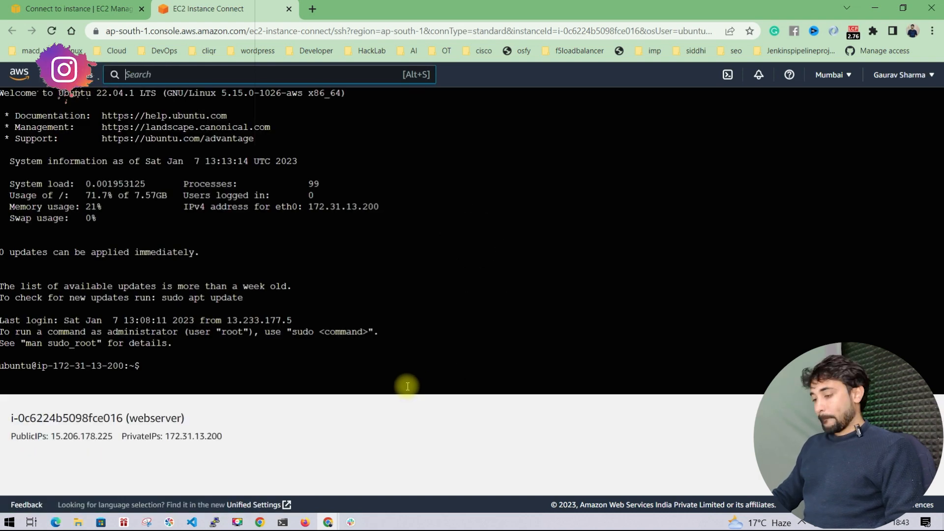
List the instance's network interfaces with the command ip a and examine the eth0 and eth1 entries.
text(ipcon)
key(Tab)
text(fo)
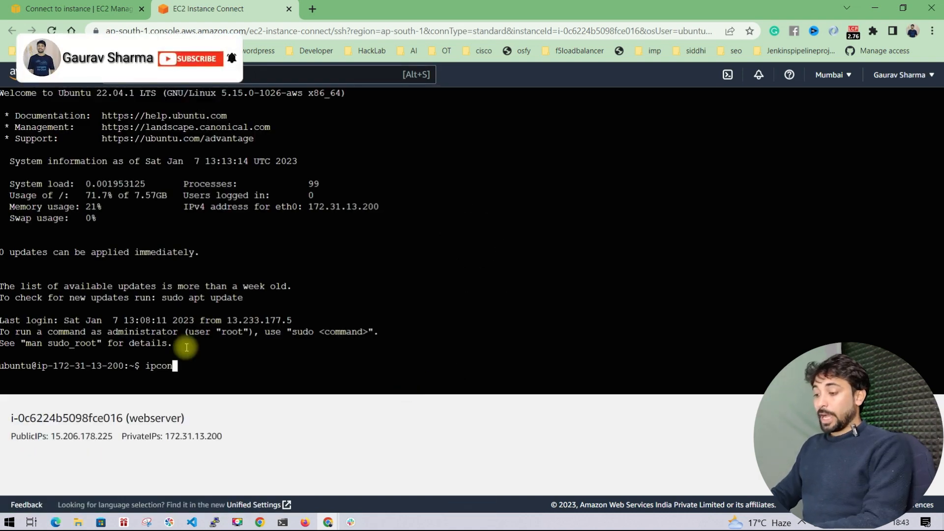
text( a)
key(Return)
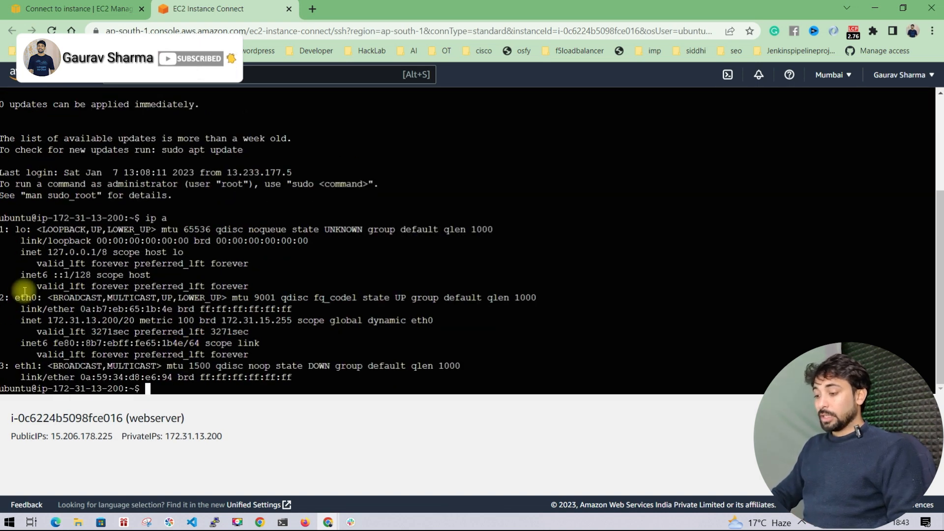
drag(42, 297, 1, 298)
drag(37, 366, 7, 366)
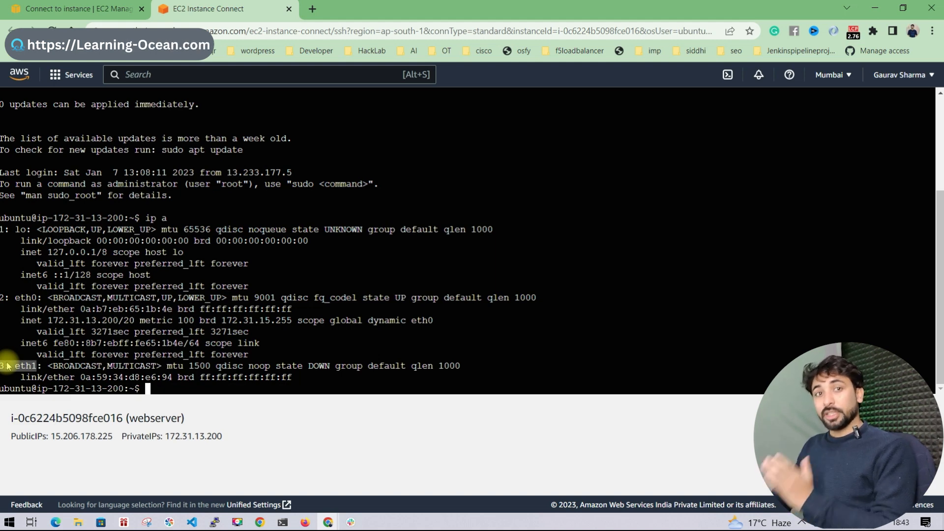
Return to the network interfaces list and detach the firstnic interface, which uses the web-ssh security group, from its instance.
click(132, 6)
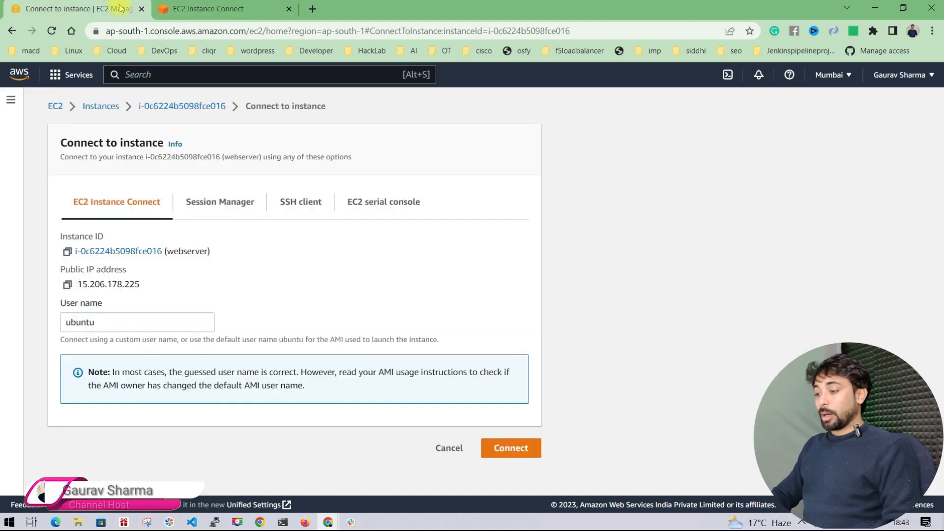
click(10, 100)
scroll(25, 393, down, 8)
click(28, 352)
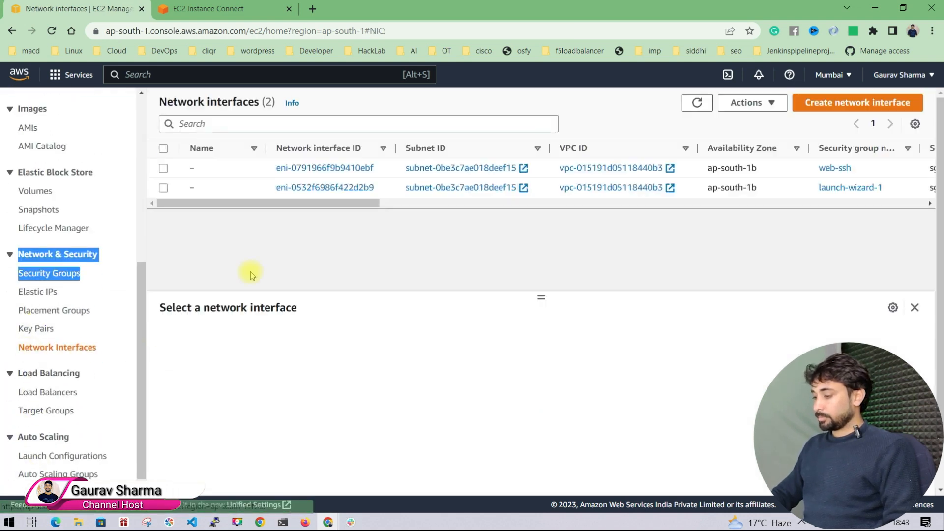
drag(237, 203, 216, 202)
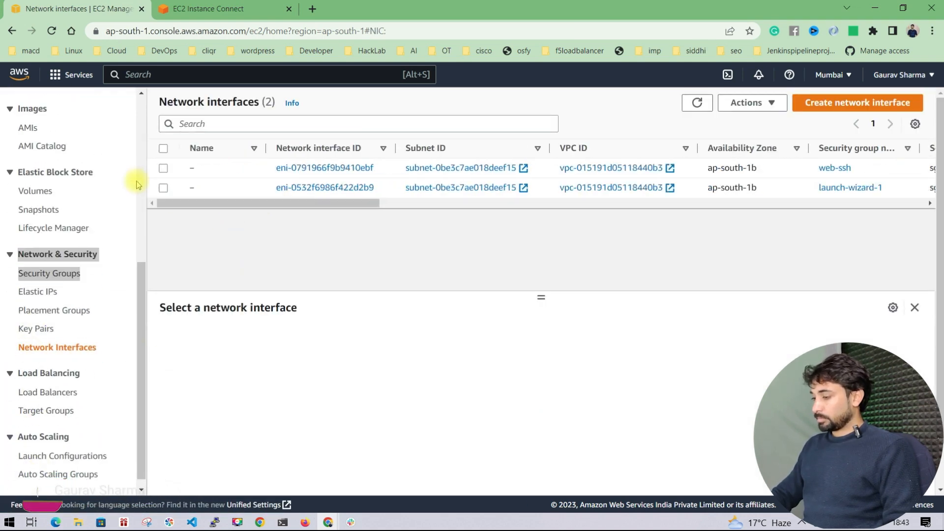
click(163, 169)
click(757, 104)
click(751, 149)
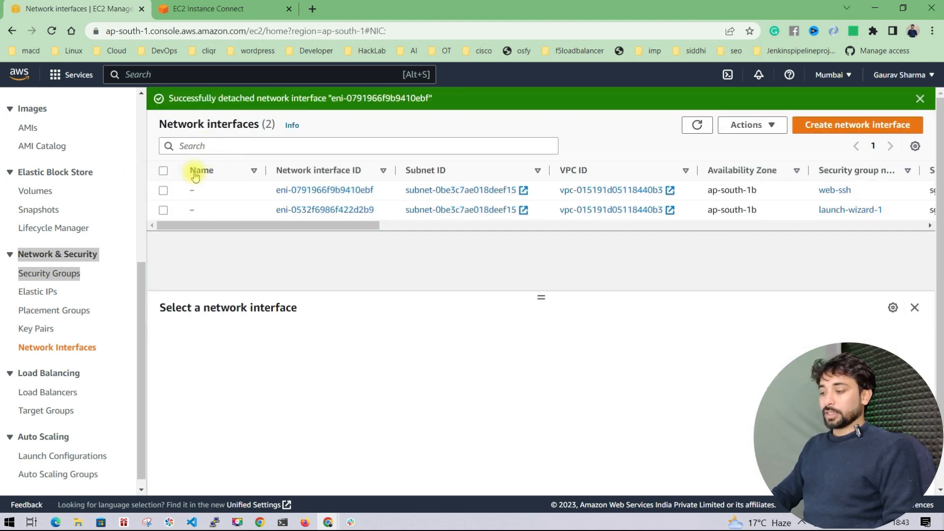
Try to delete the firstnic network interface, which uses the web-ssh security group.
click(163, 191)
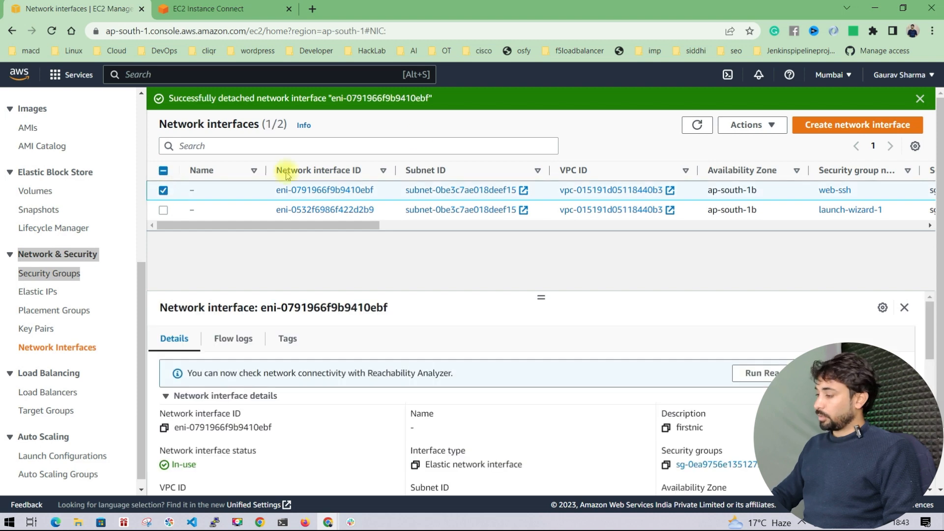
click(740, 124)
click(745, 162)
click(779, 215)
click(697, 124)
click(752, 125)
click(744, 182)
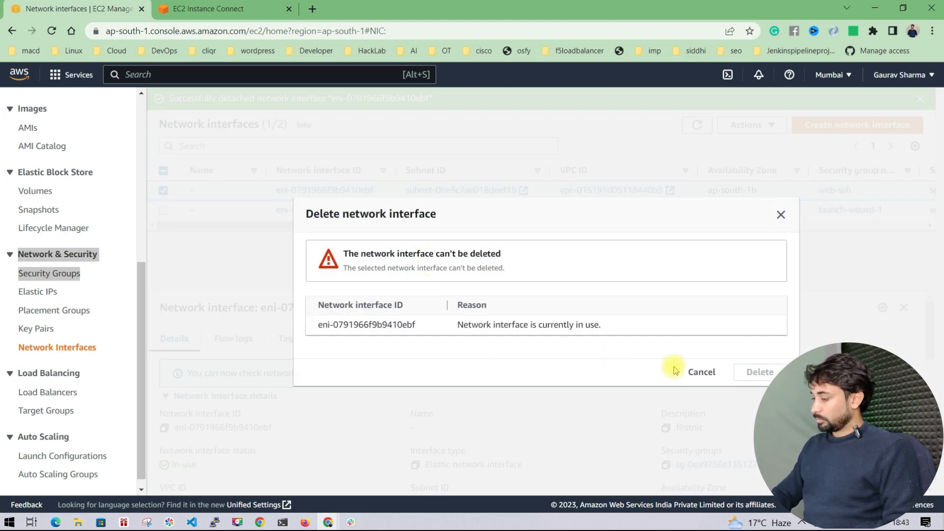
drag(455, 325, 603, 325)
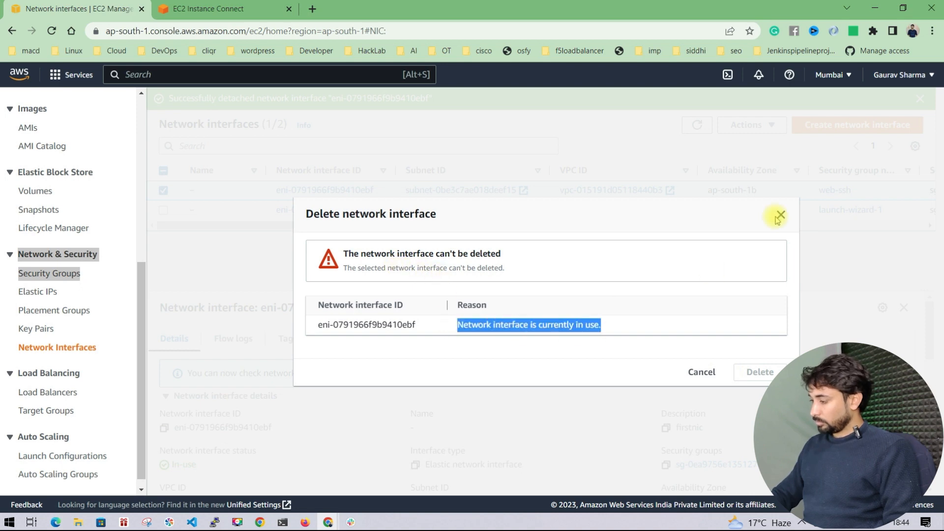
click(781, 214)
Refresh the network interfaces list to check the status of firstnic, and delete that interface.
drag(340, 225, 298, 226)
click(698, 125)
drag(374, 228, 612, 226)
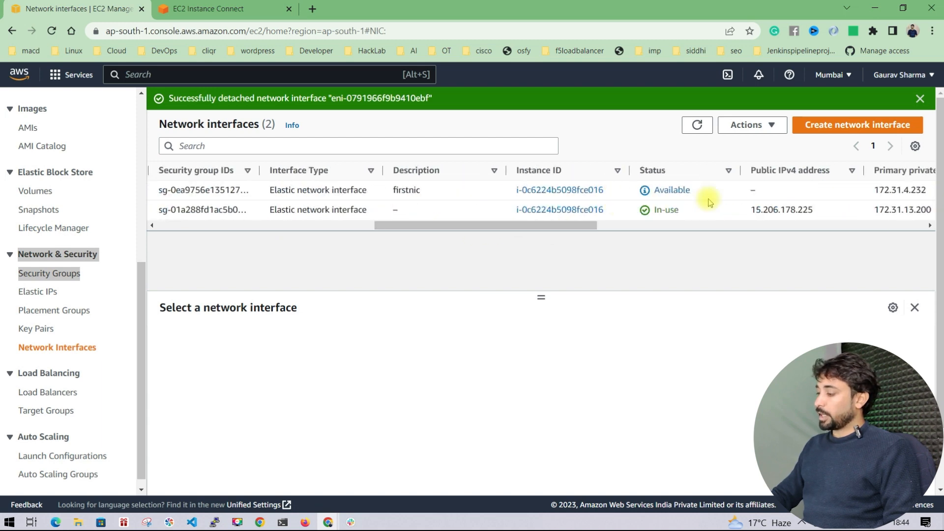
double_click(683, 193)
drag(401, 226, 185, 229)
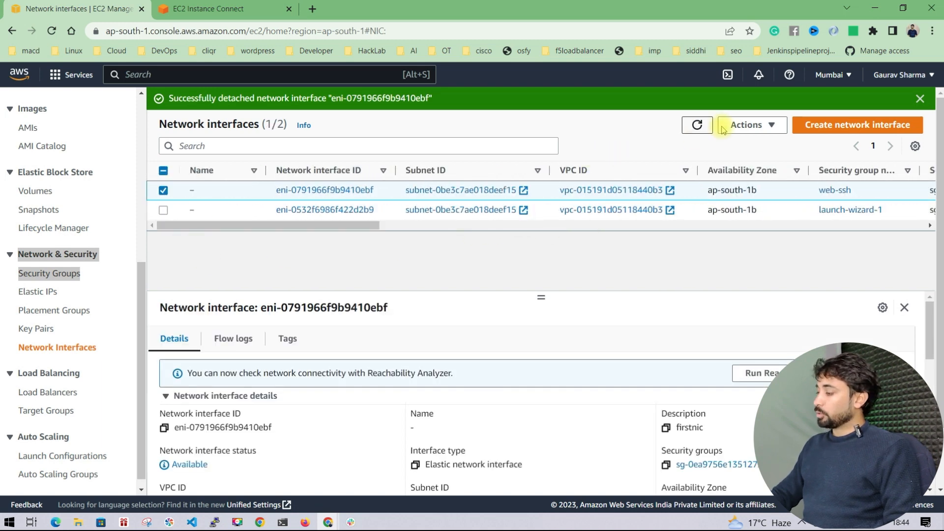
click(747, 125)
click(736, 182)
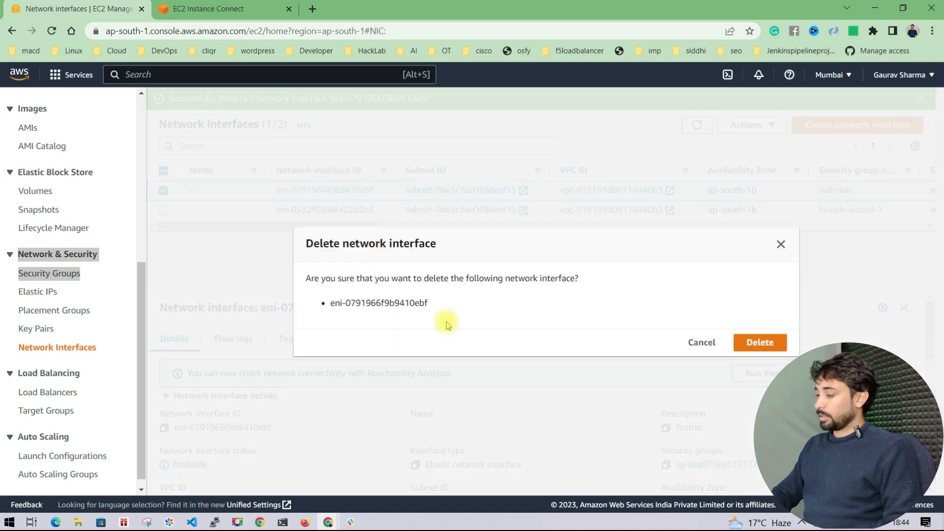
click(758, 342)
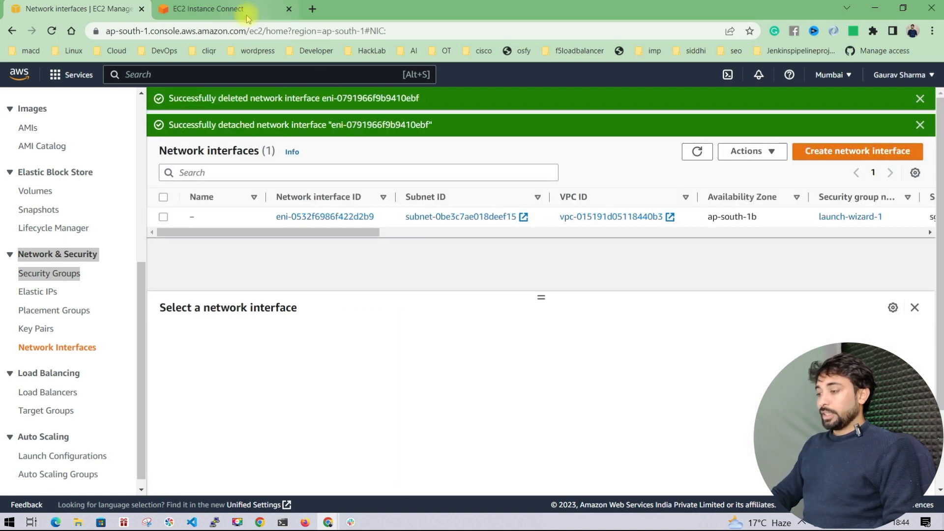
Return to the webserver terminal session, list the network interfaces again with ip a, and compare the entries with the earlier output.
click(247, 14)
text(ip )
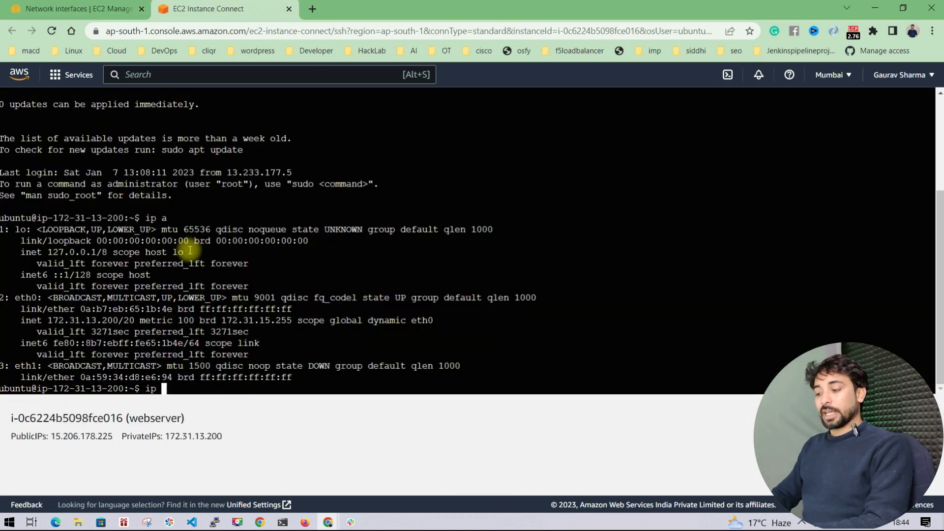
text(a)
key(Return)
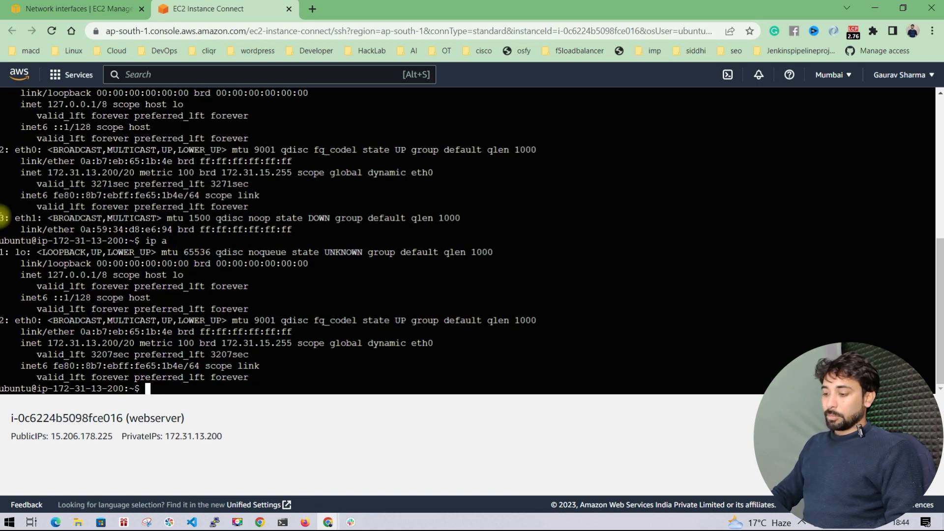
drag(1, 251, 30, 253)
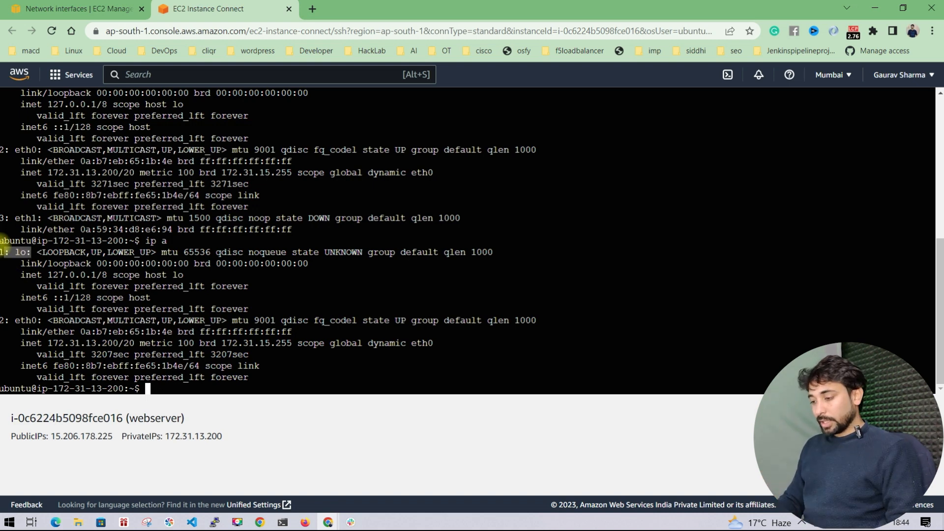
drag(1, 311, 47, 321)
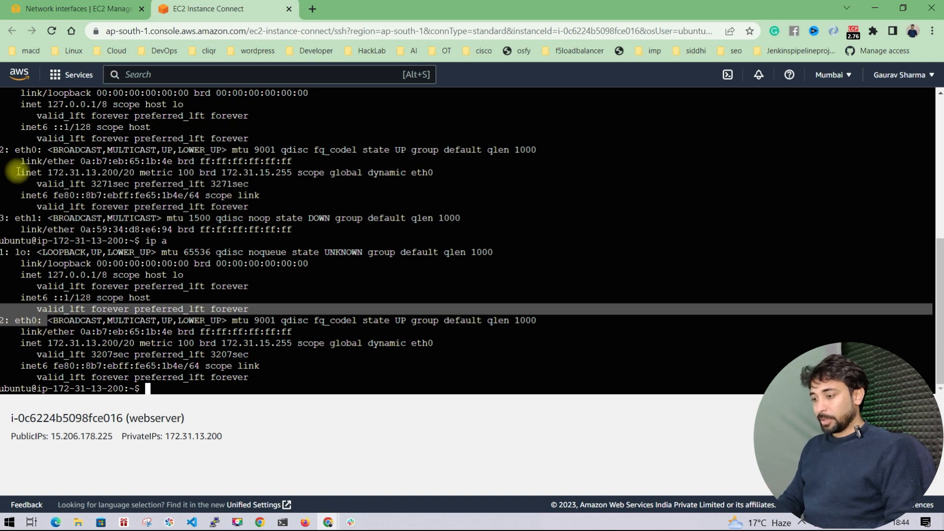
drag(420, 162, 617, 239)
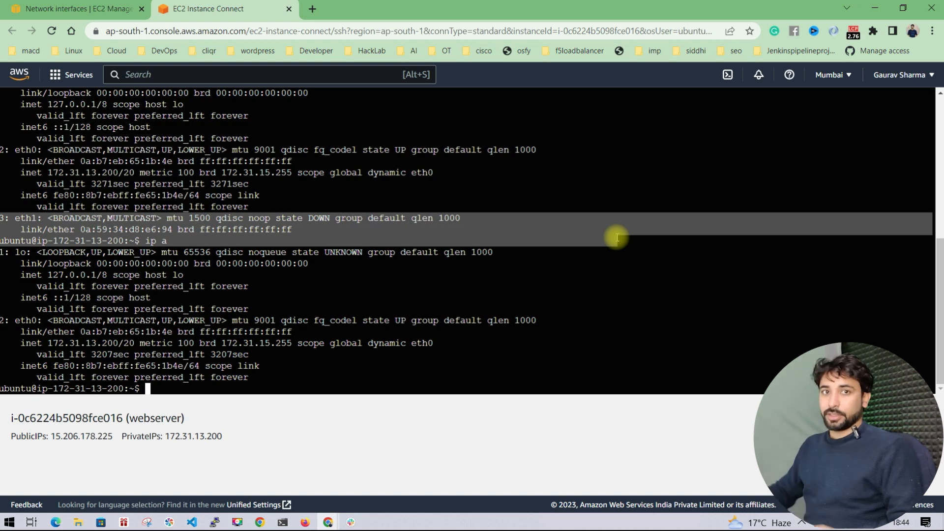
Return to the EC2 console, go to Reserved Instances, and start a Reserved Instances purchase.
click(42, 15)
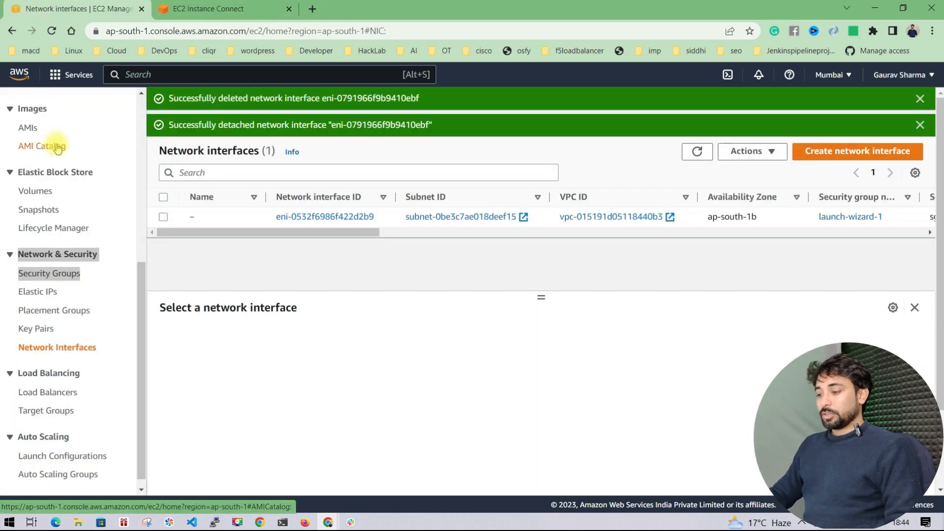
scroll(69, 214, up, 6)
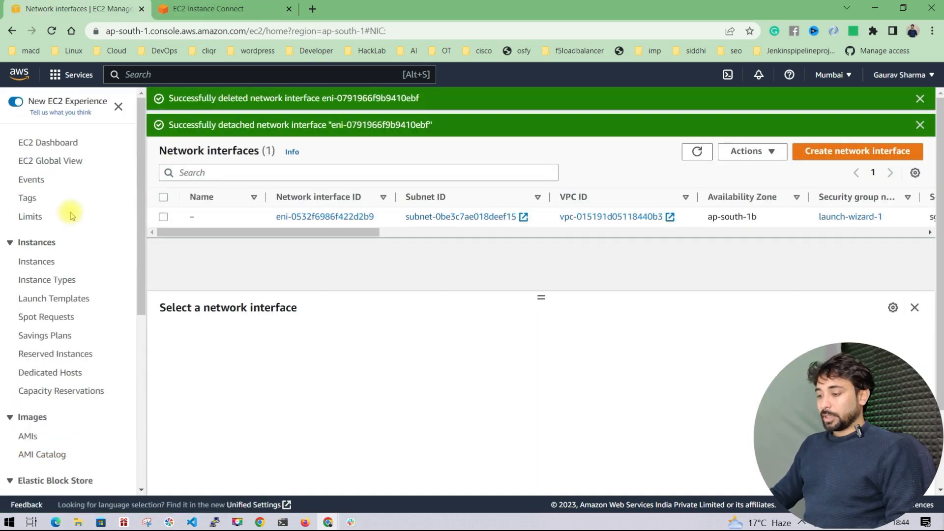
click(38, 354)
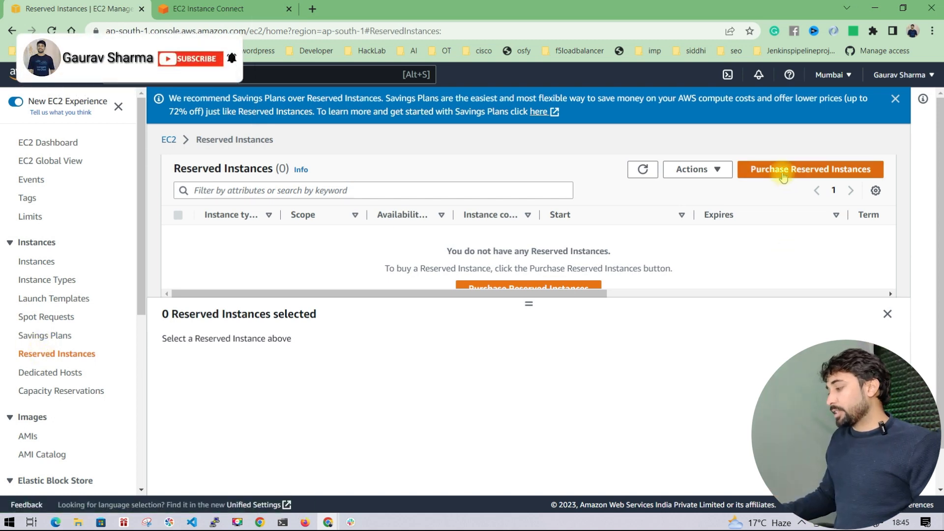
click(784, 173)
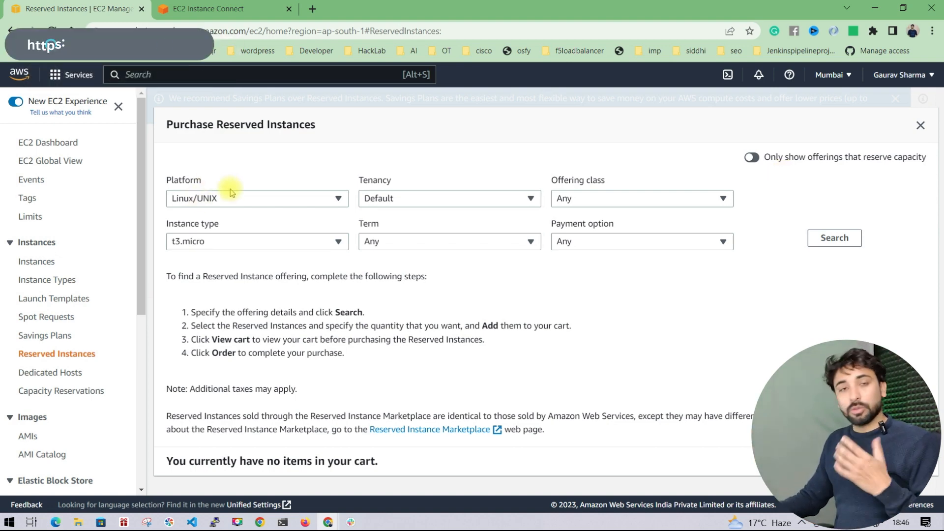
Check the tenancy, offering class and instance type choices for the Reserved Instances purchase.
click(396, 201)
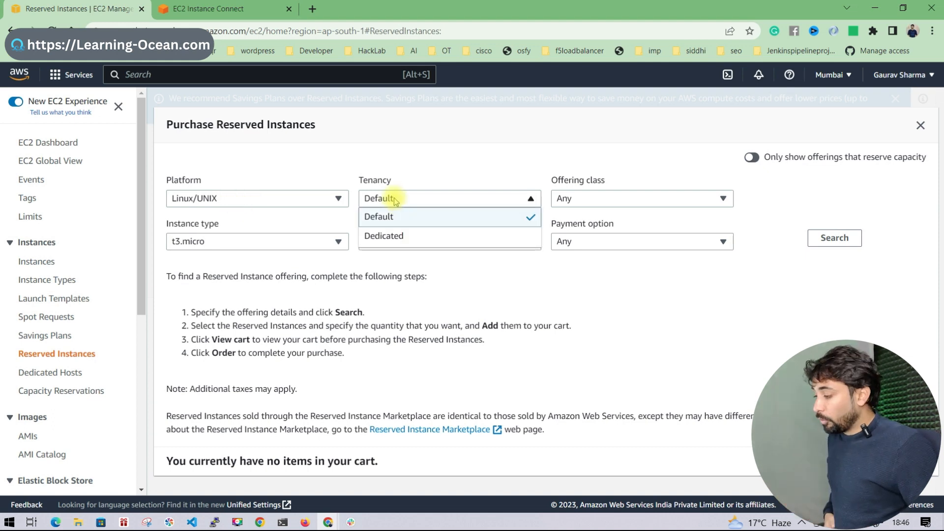
click(399, 199)
click(600, 202)
click(572, 202)
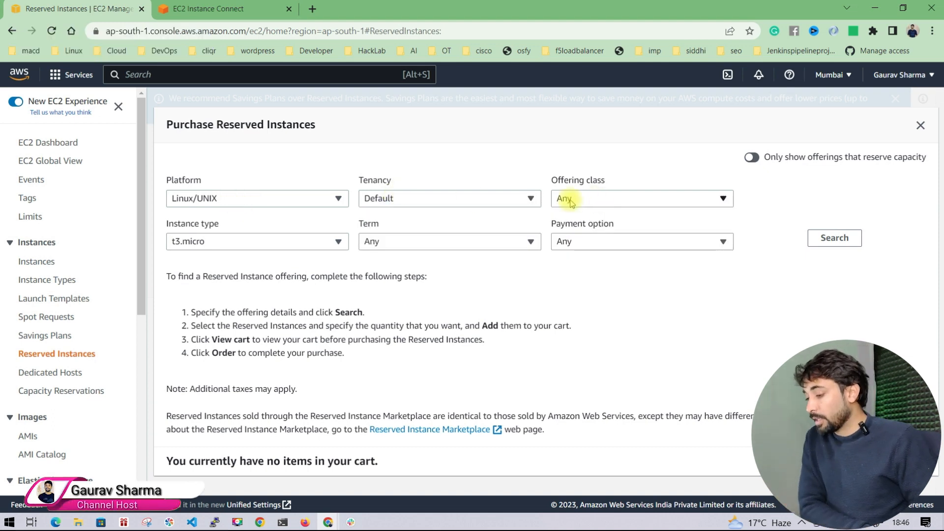
click(231, 241)
click(230, 242)
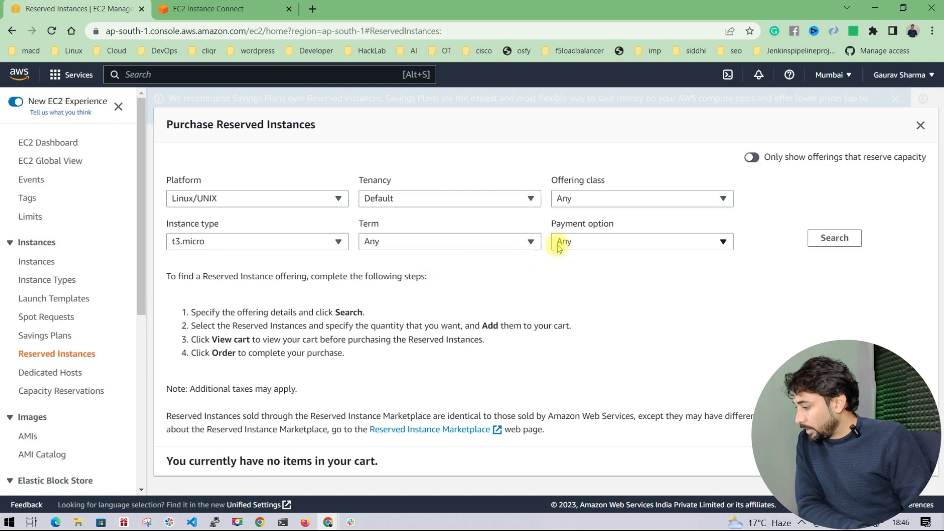
Set the payment option to All upfront and search for matching Reserved Instance offerings.
click(573, 245)
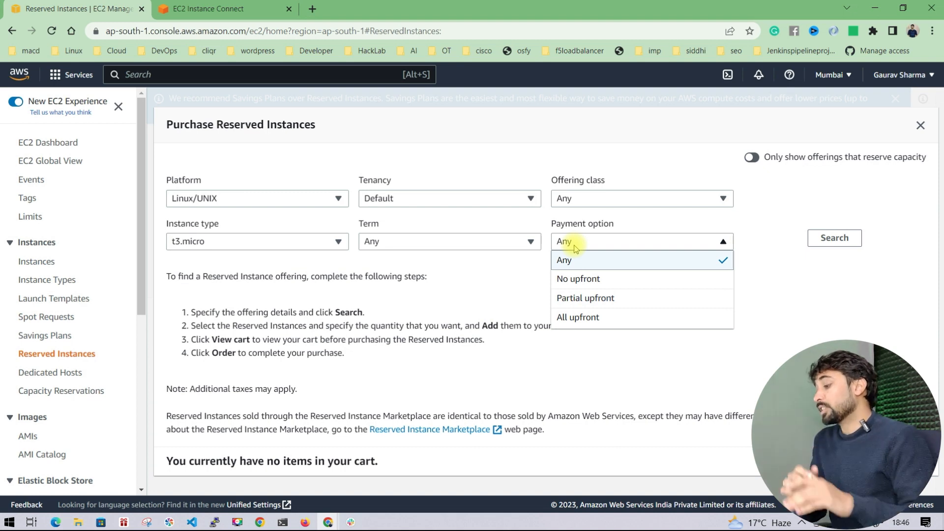
click(585, 319)
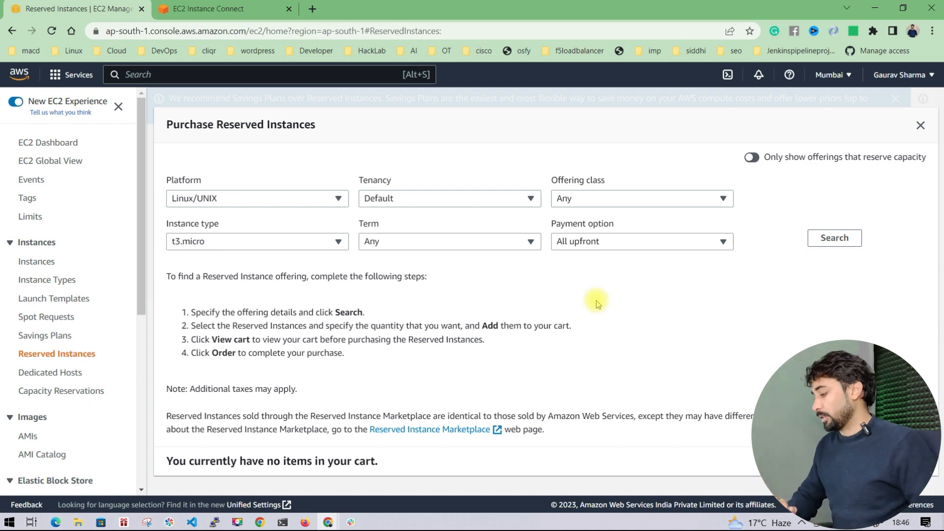
click(831, 237)
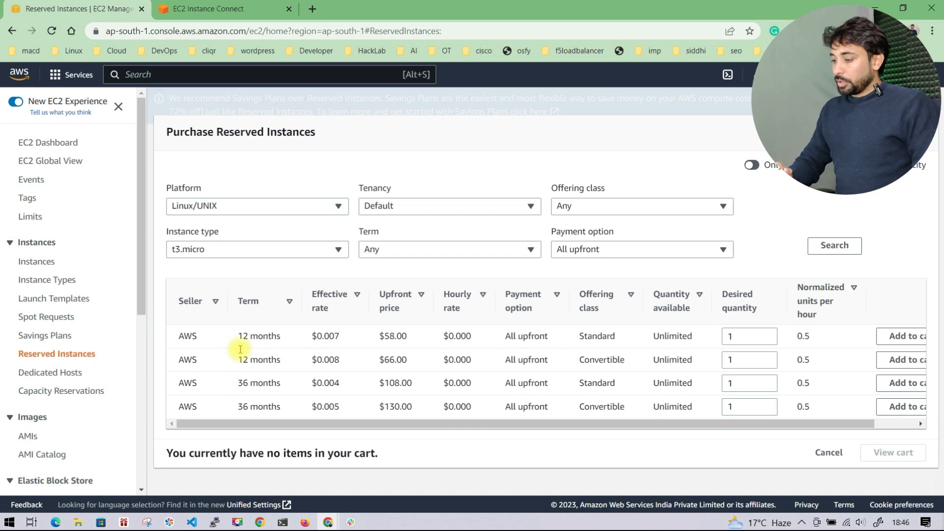
Compare the offerings' terms and prices, add one 36-month Convertible offering to the cart, and view the cart.
drag(238, 337, 277, 337)
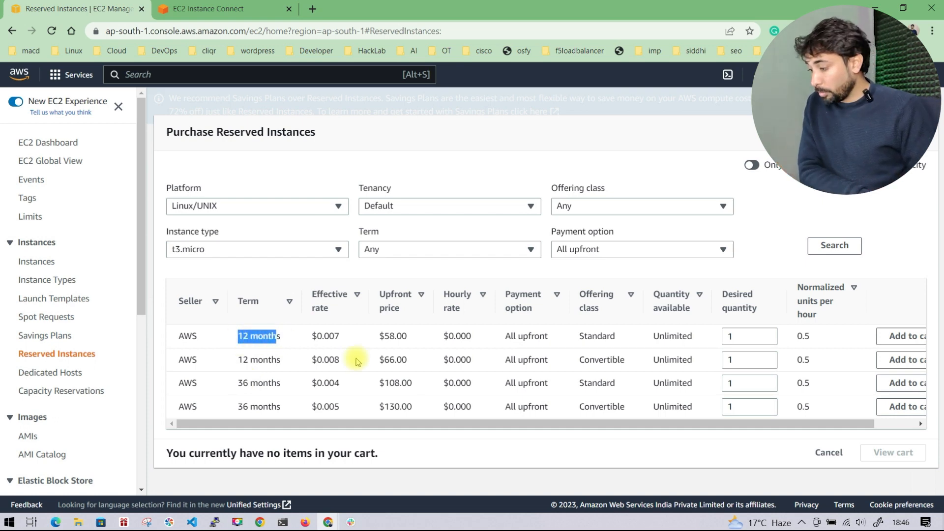
drag(344, 336, 313, 340)
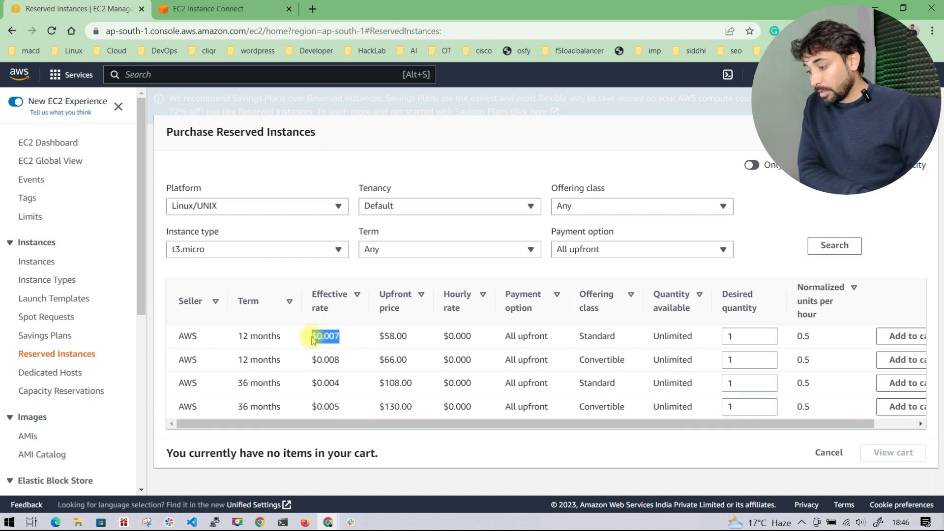
drag(345, 407, 313, 413)
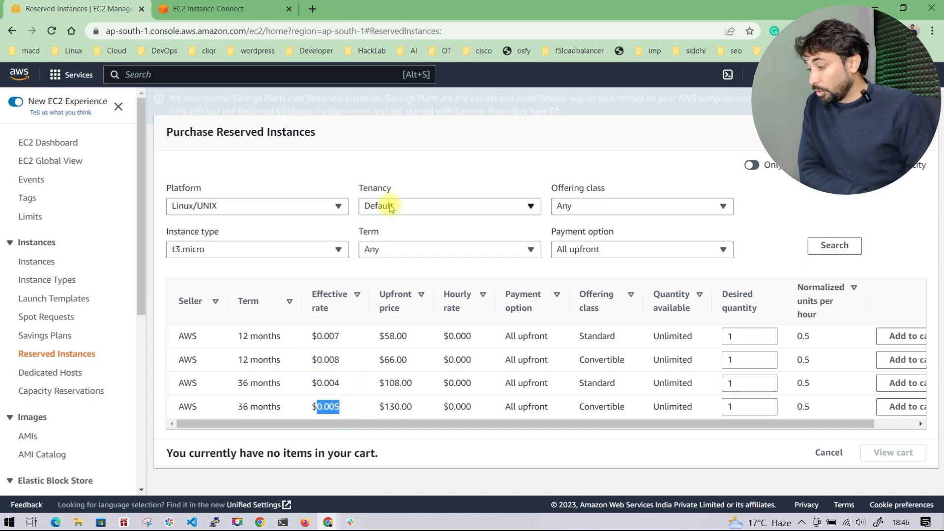
drag(378, 407, 407, 416)
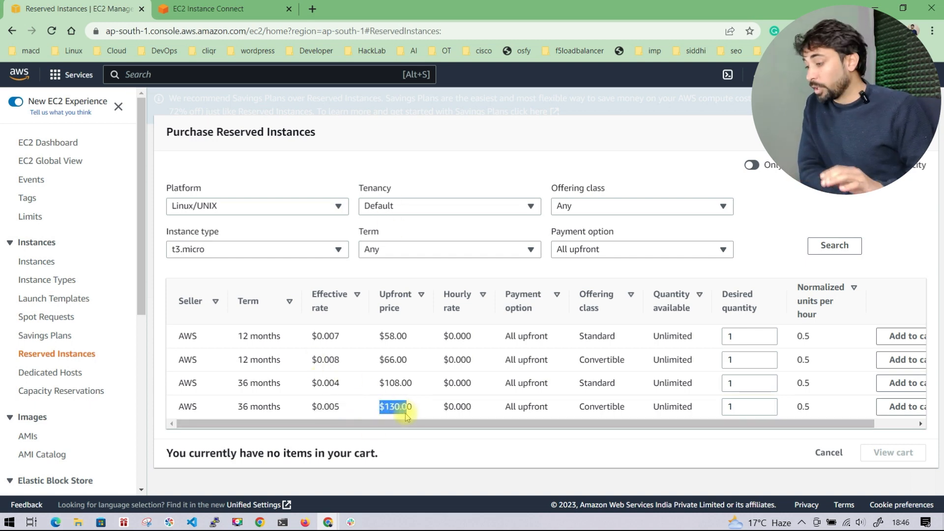
drag(217, 416, 439, 413)
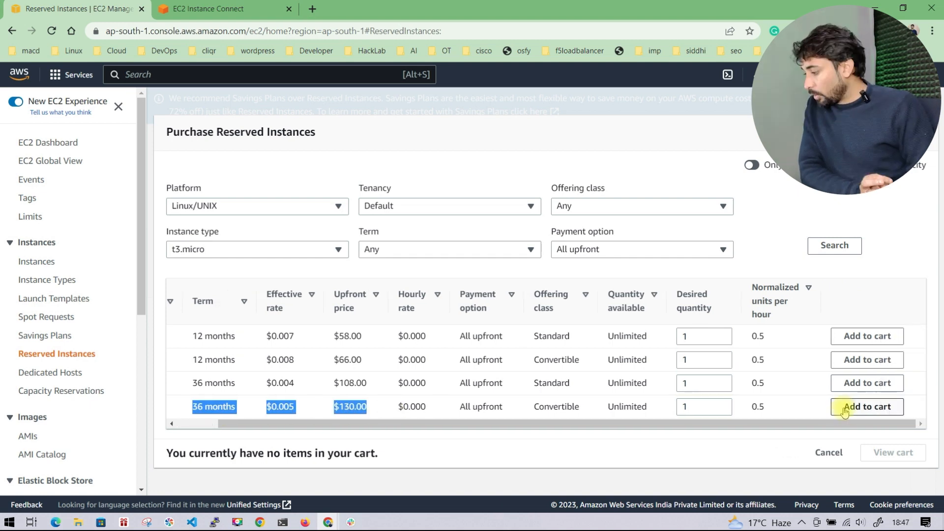
click(853, 411)
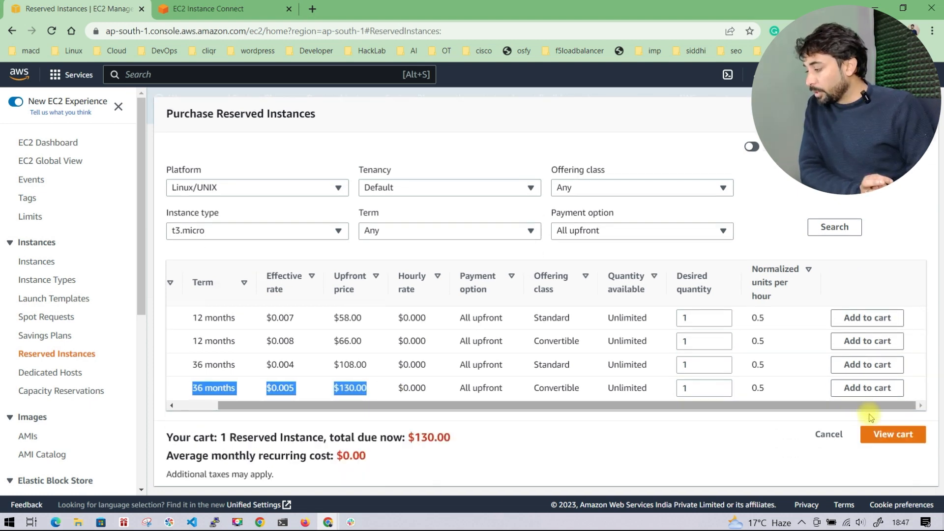
click(893, 435)
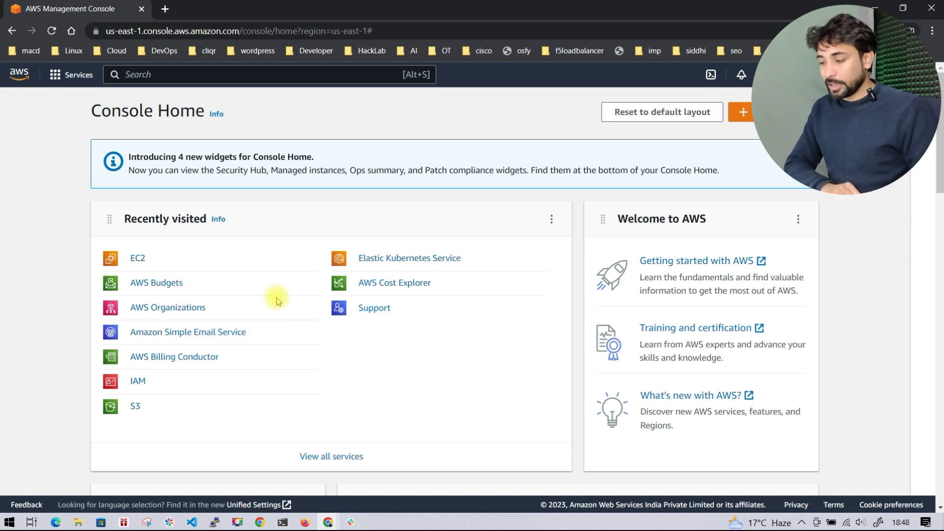
Open EC2 Reserved Instances in the us-east-1 region and examine the t2.micro reservation's details.
click(138, 261)
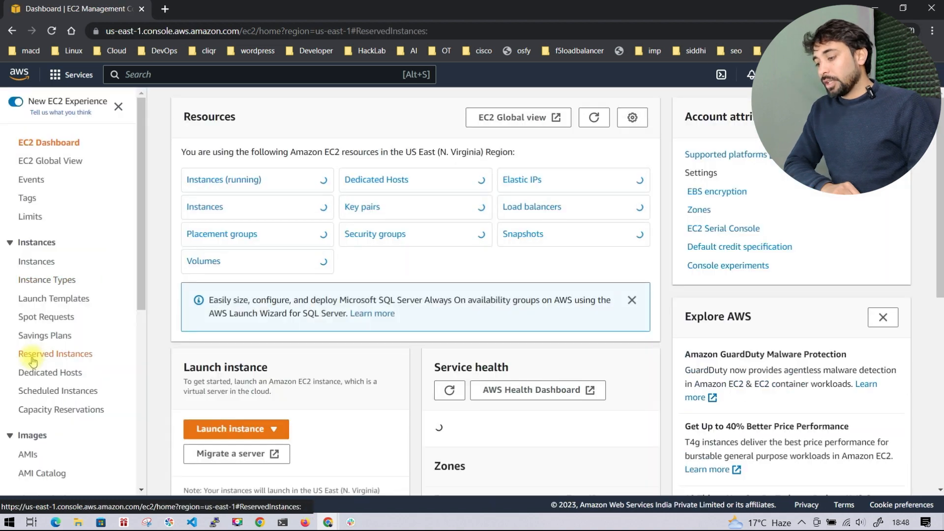
click(33, 359)
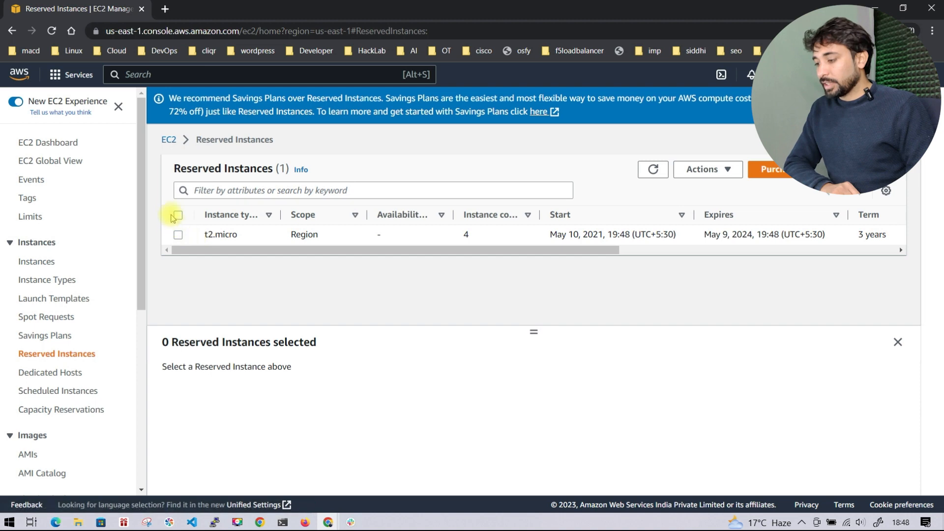
drag(152, 179, 890, 236)
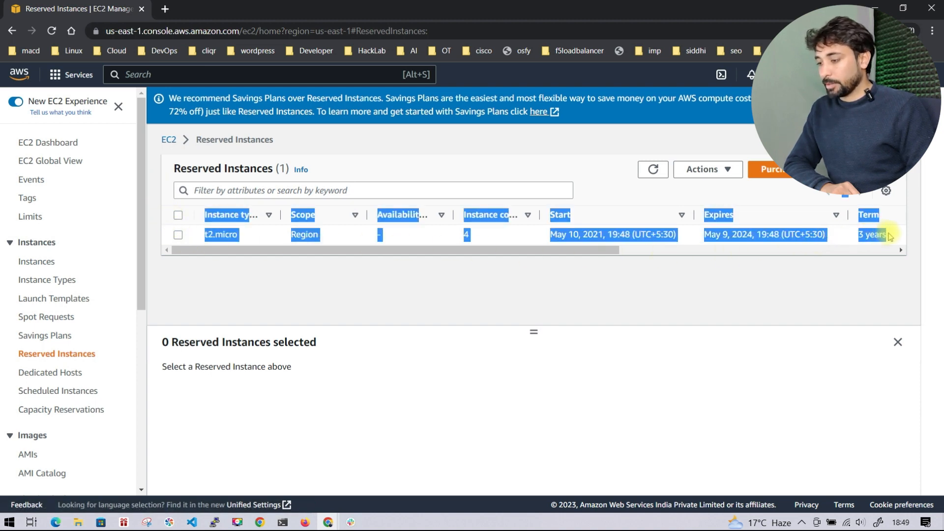
mouse_move(438, 250)
mouse_down()
mouse_move(512, 251)
mouse_move(422, 259)
mouse_up()
click(445, 243)
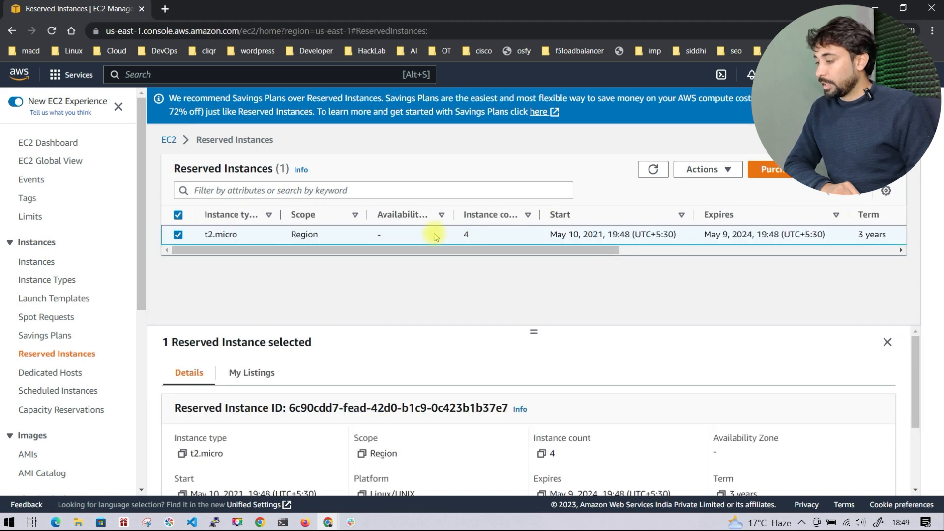
drag(613, 249, 367, 276)
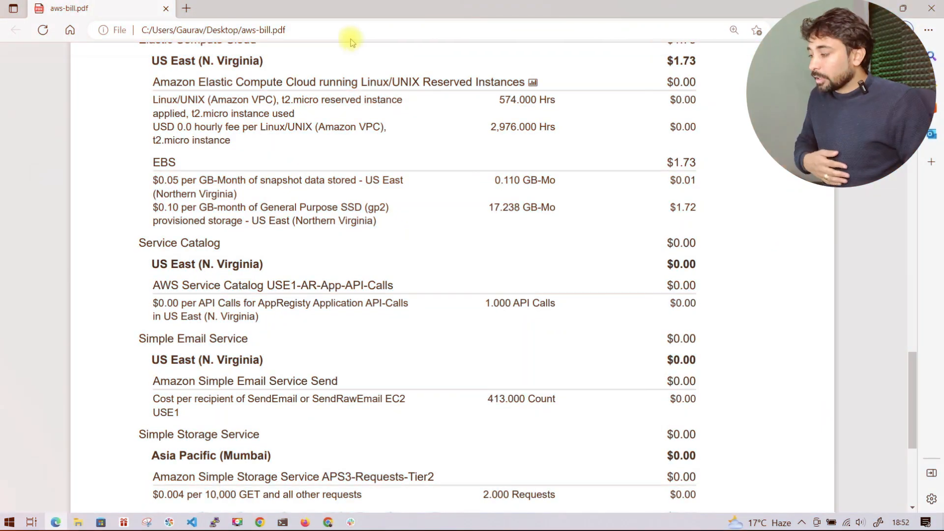
Examine the Elastic Compute Cloud charges for US East (N. Virginia) in aws-bill.pdf, including the t2.micro reserved instance line.
scroll(912, 391, up, 1)
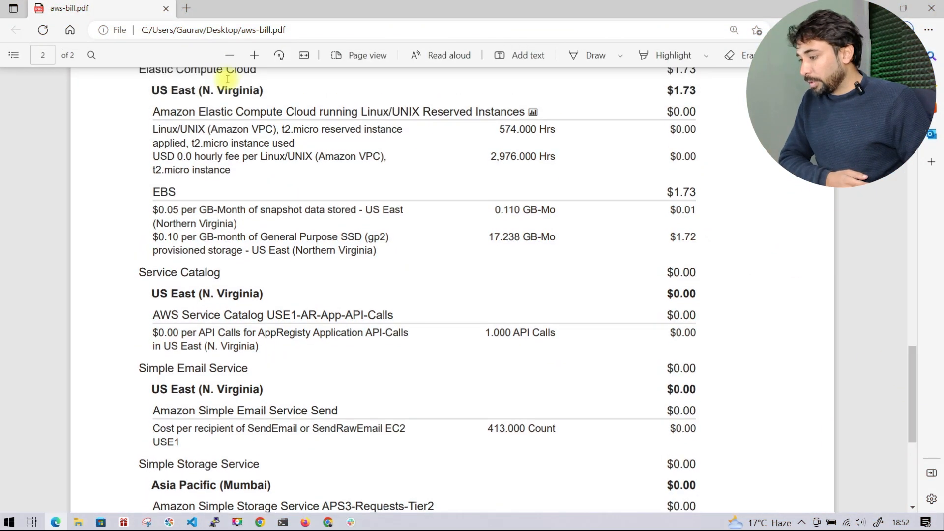
drag(158, 90, 659, 90)
click(662, 90)
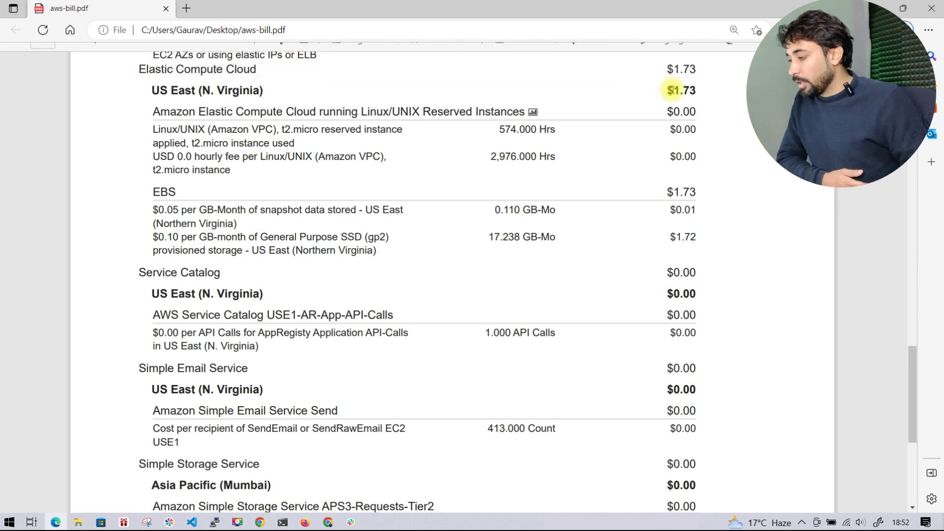
drag(152, 130, 305, 143)
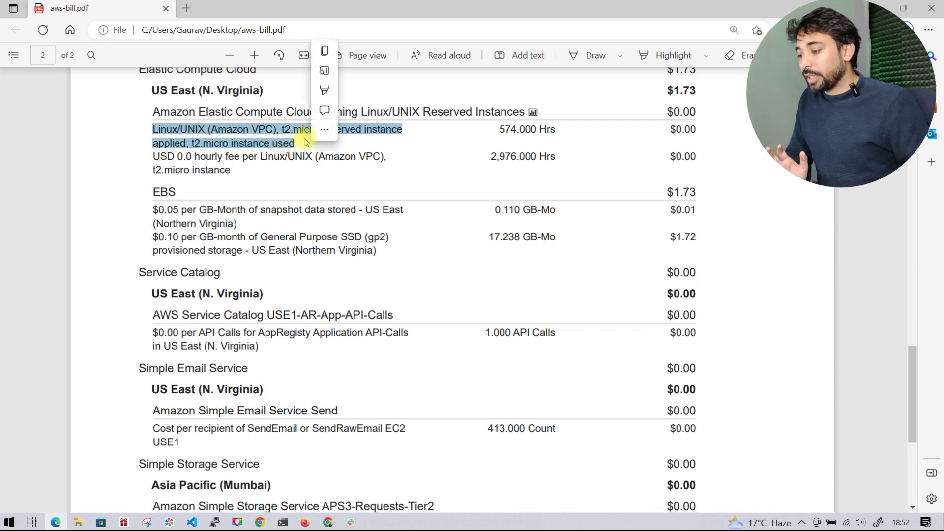
click(268, 130)
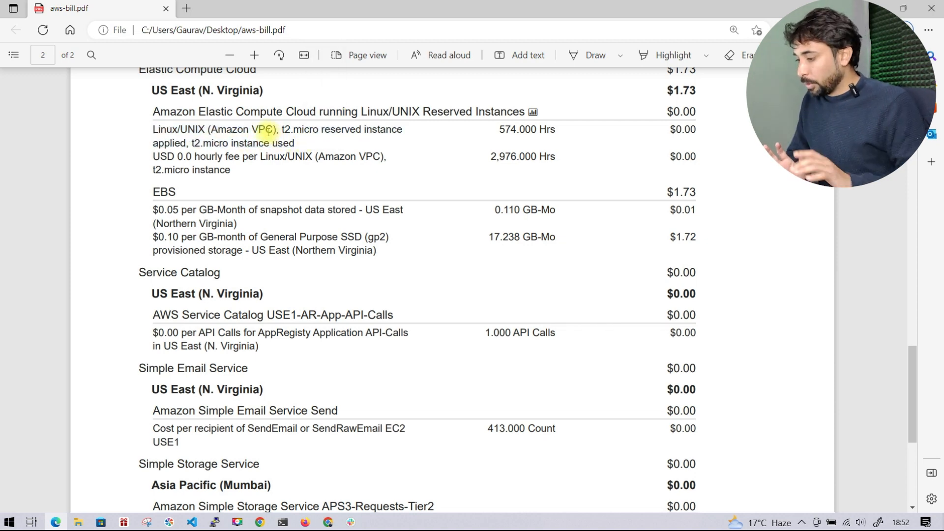